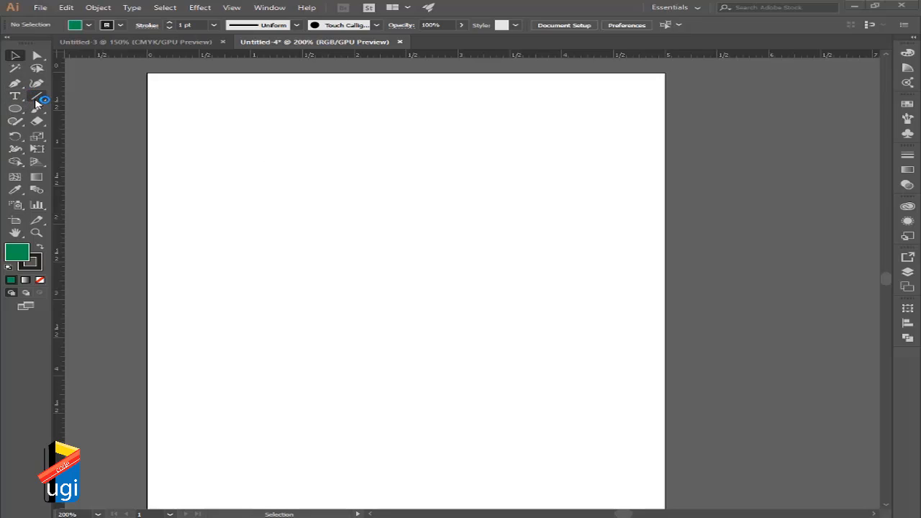
- Draw a nearly horizontal line segment about 3.23 in long across the upper part of the artboard
{"action": "left_click_drag", "start_coordinate": [37, 101], "coordinate": [84, 115]}
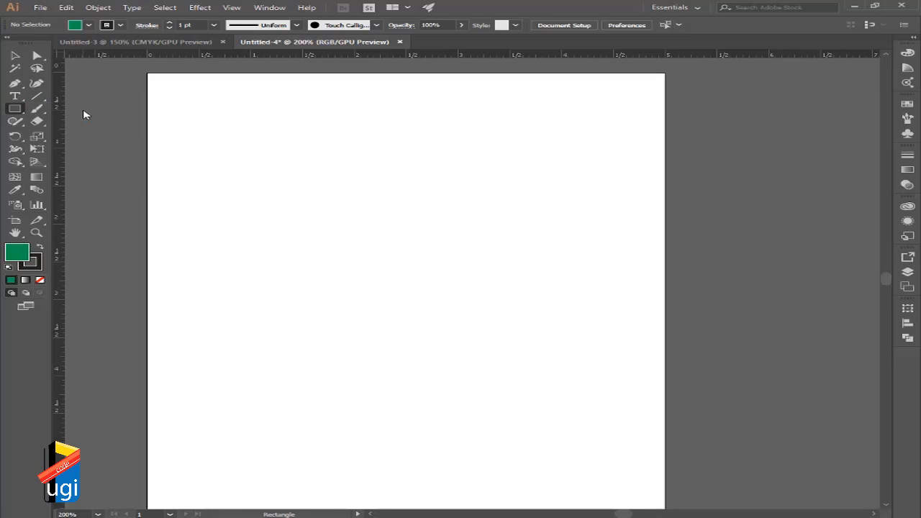
{"action": "left_click_drag", "start_coordinate": [38, 96], "coordinate": [101, 101]}
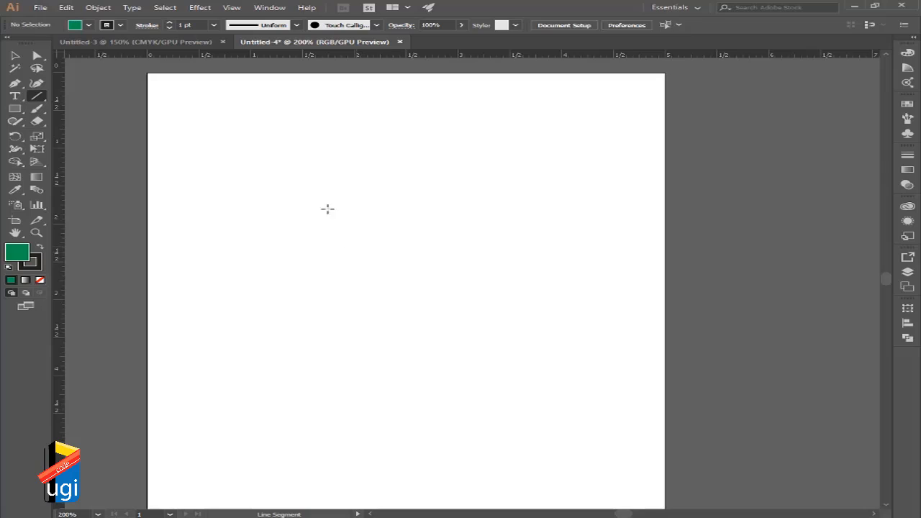
{"action": "left_click_drag", "start_coordinate": [227, 147], "coordinate": [562, 144]}
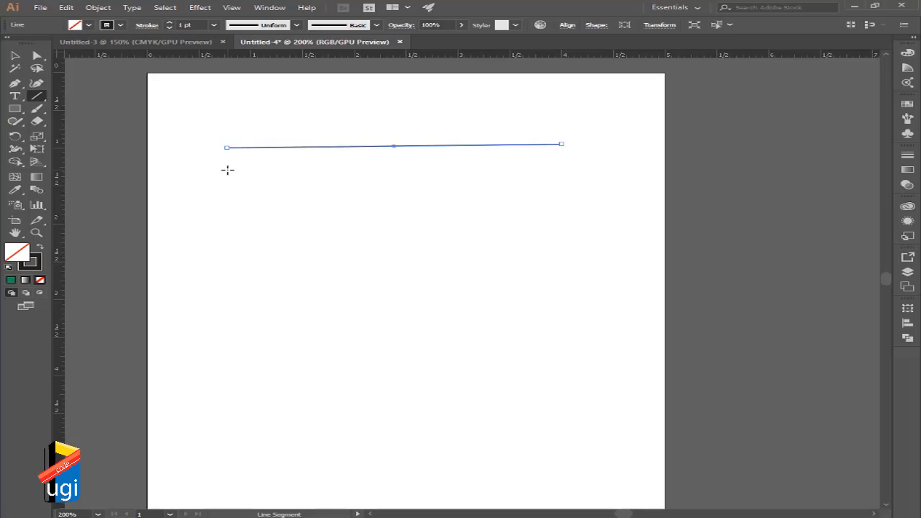
- Add a second line segment by entering its exact length and a 45° angle in the Line Segment Tool options
{"action": "left_click", "coordinate": [214, 293]}
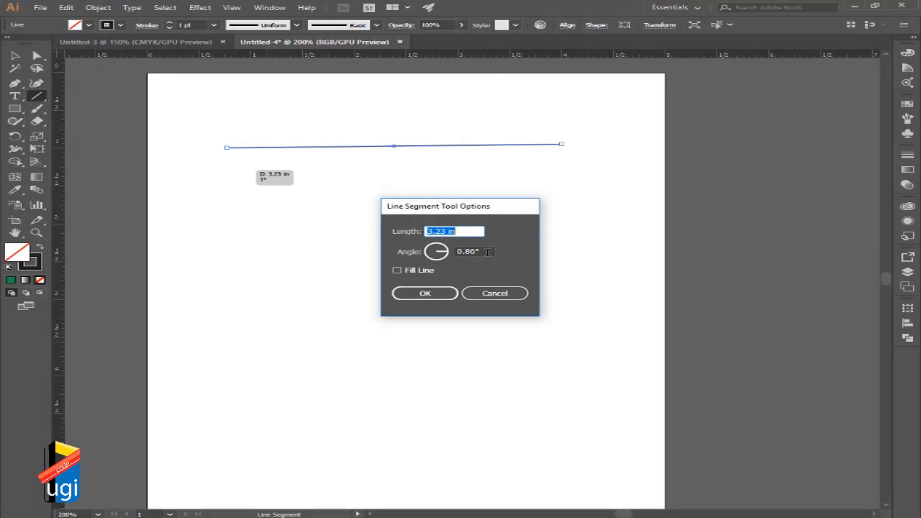
{"action": "left_click_drag", "start_coordinate": [486, 251], "coordinate": [438, 249]}
{"action": "type", "text": "45"}
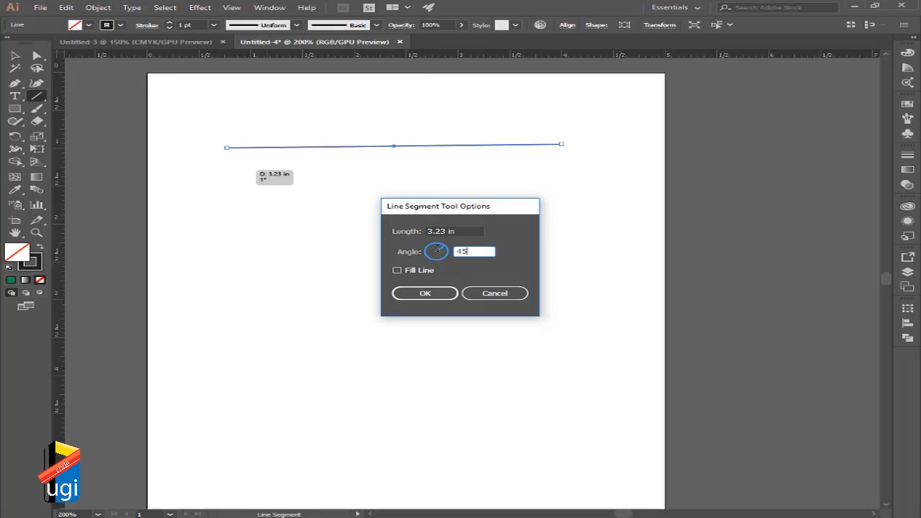
{"action": "left_click_drag", "start_coordinate": [481, 231], "coordinate": [385, 230]}
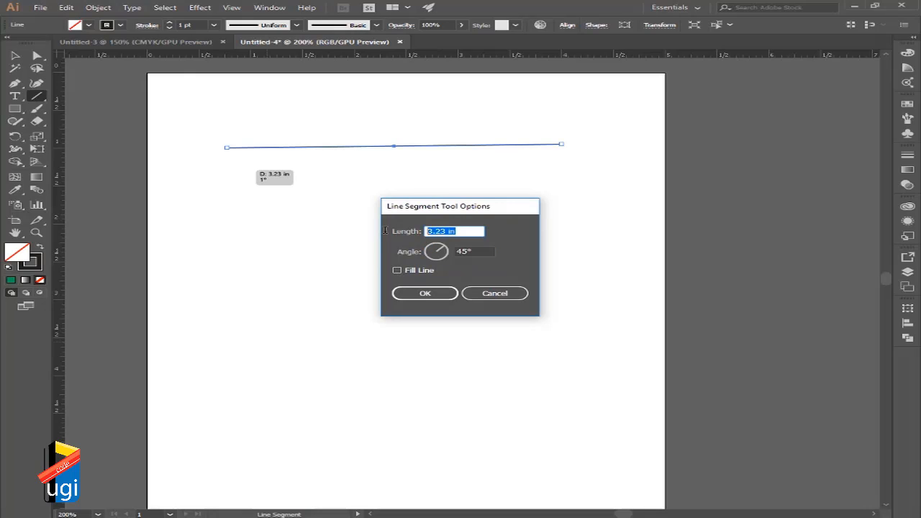
{"action": "type", "text": "4"}
{"action": "left_click", "coordinate": [425, 293]}
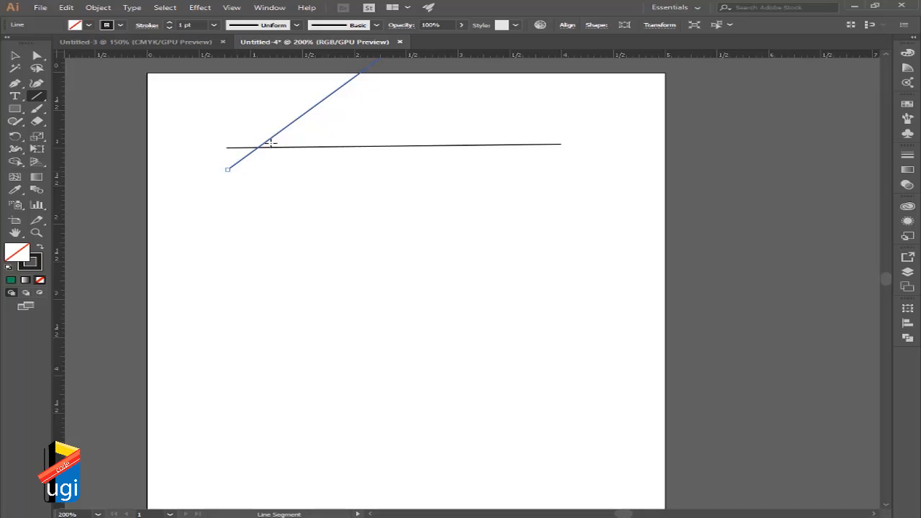
- Delete both line segments from the artboard
{"action": "left_click_drag", "start_coordinate": [260, 110], "coordinate": [238, 107]}
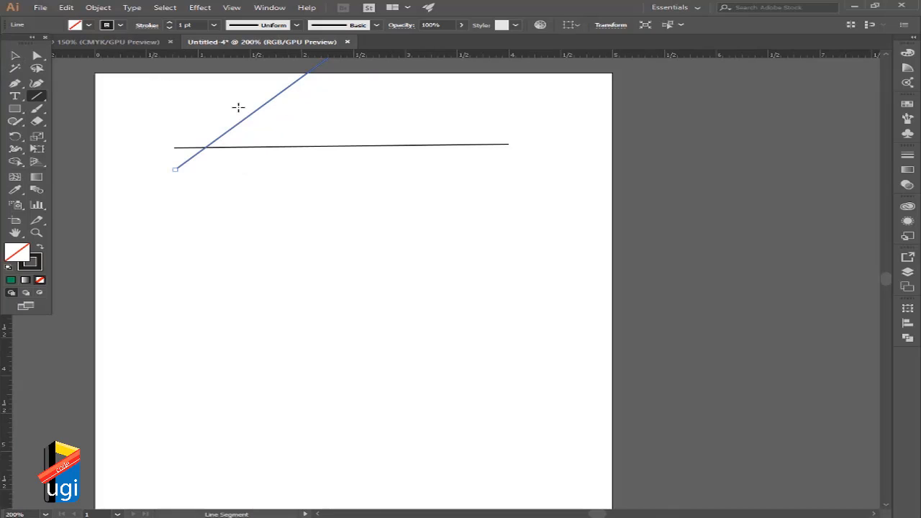
{"action": "left_click", "coordinate": [15, 55]}
{"action": "left_click_drag", "start_coordinate": [148, 107], "coordinate": [274, 221]}
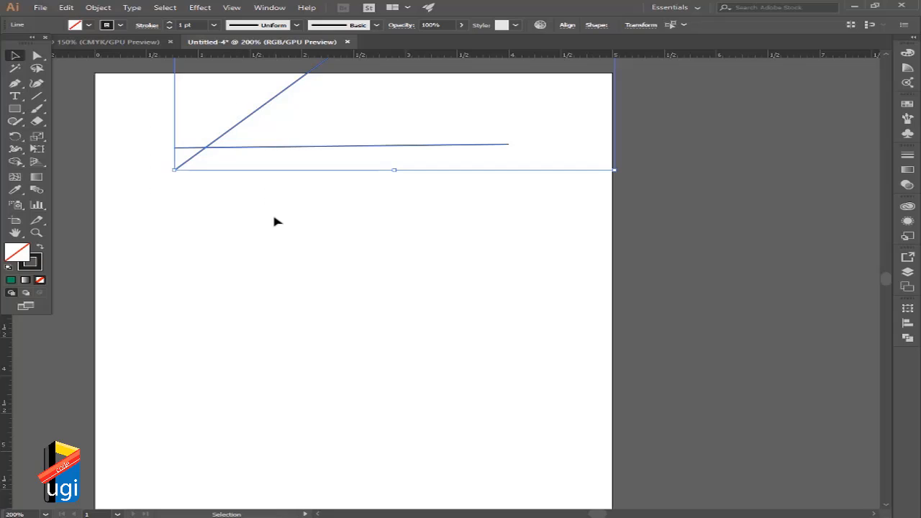
{"action": "key", "text": "Delete"}
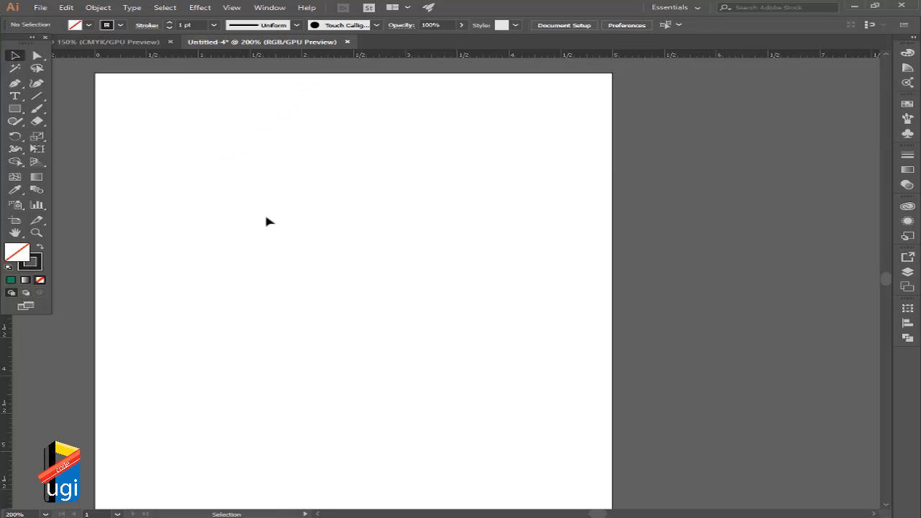
- Draw a perfectly horizontal line segment across the upper part of the artboard
{"action": "left_click", "coordinate": [37, 95]}
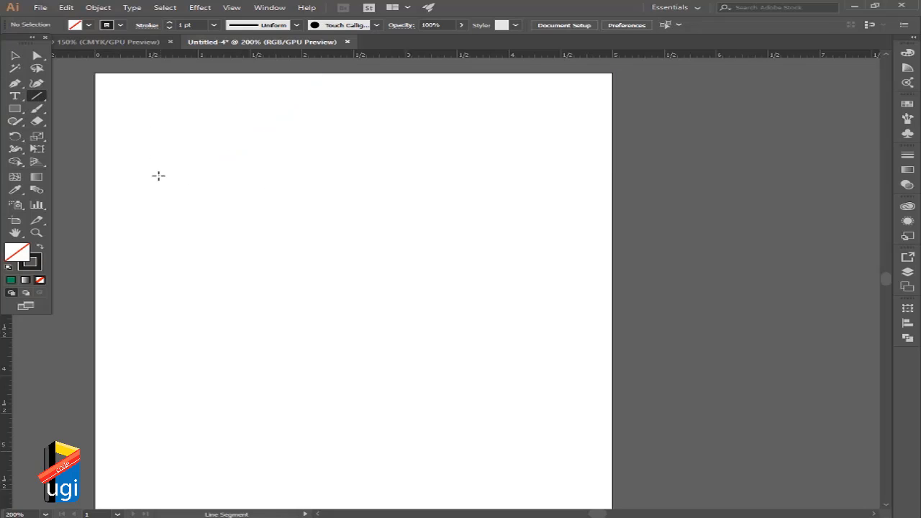
{"action": "left_click_drag", "start_coordinate": [158, 174], "coordinate": [489, 92]}
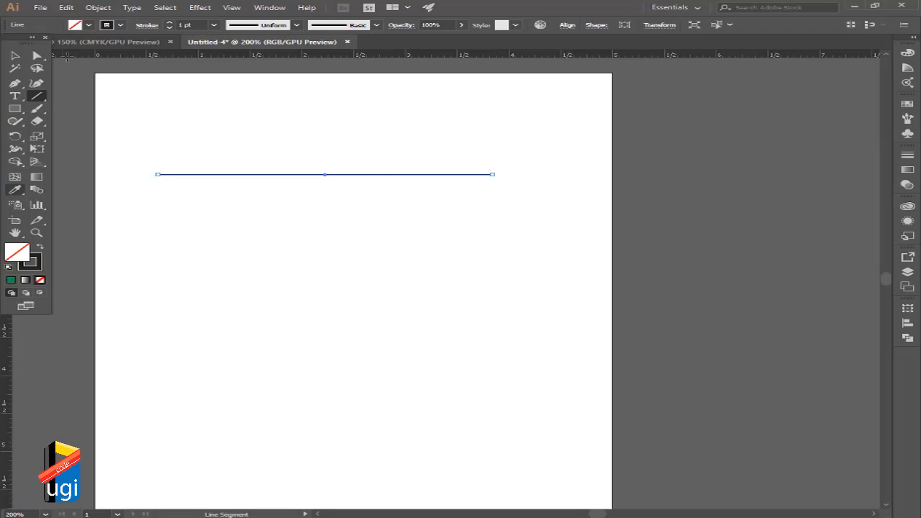
- Draw an open arc about 2.01 in wide and high below the horizontal line using the Arc tool
{"action": "left_click", "coordinate": [38, 98]}
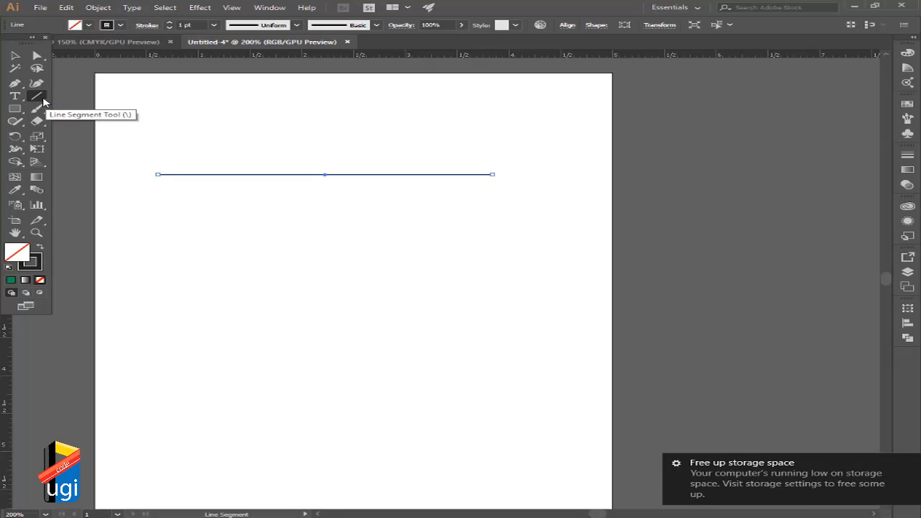
{"action": "left_click", "coordinate": [42, 101]}
{"action": "left_click", "coordinate": [37, 98]}
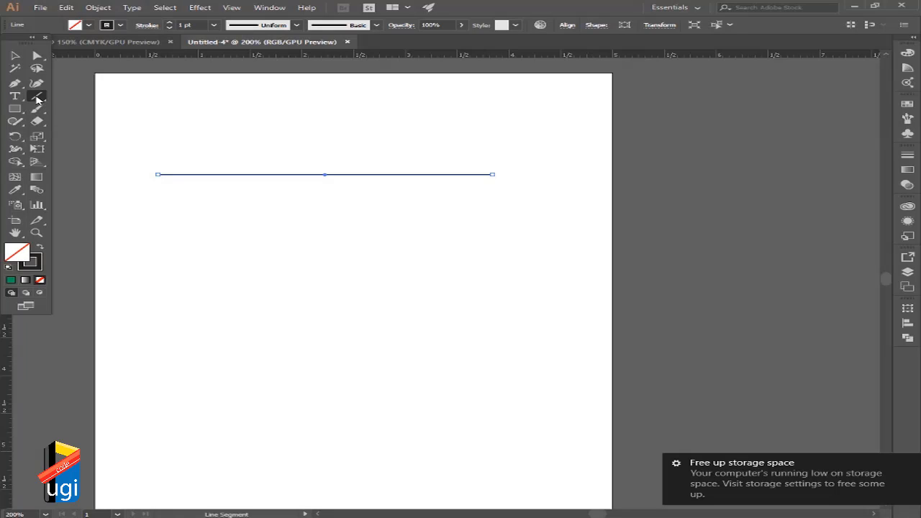
{"action": "left_click", "coordinate": [36, 98]}
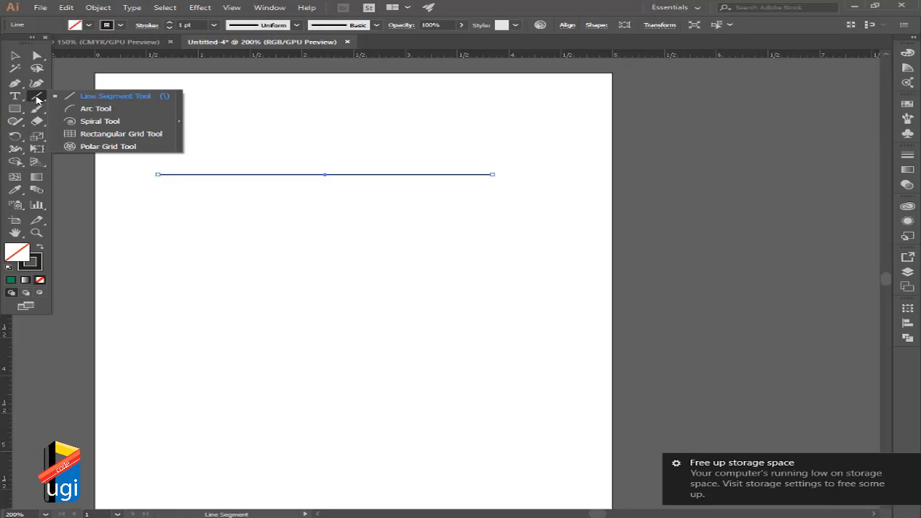
{"action": "left_click", "coordinate": [96, 108]}
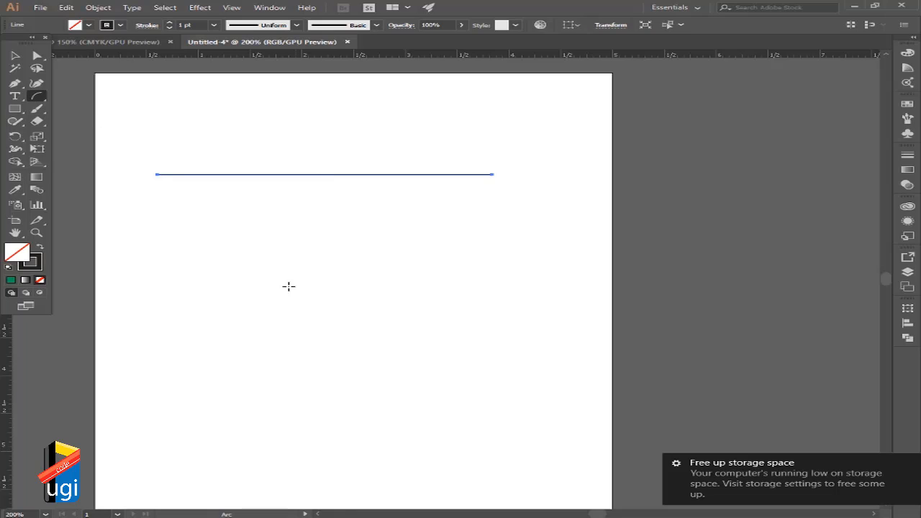
{"action": "left_click_drag", "start_coordinate": [289, 287], "coordinate": [498, 438]}
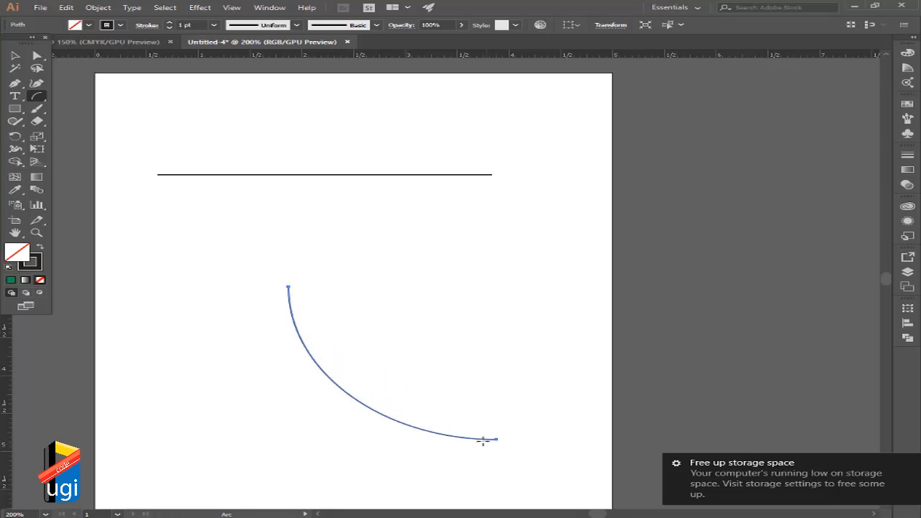
- Create a closed arc 2.01 in by 2.01 in, based along the X axis, with a slope of -40
{"action": "left_click", "coordinate": [391, 254]}
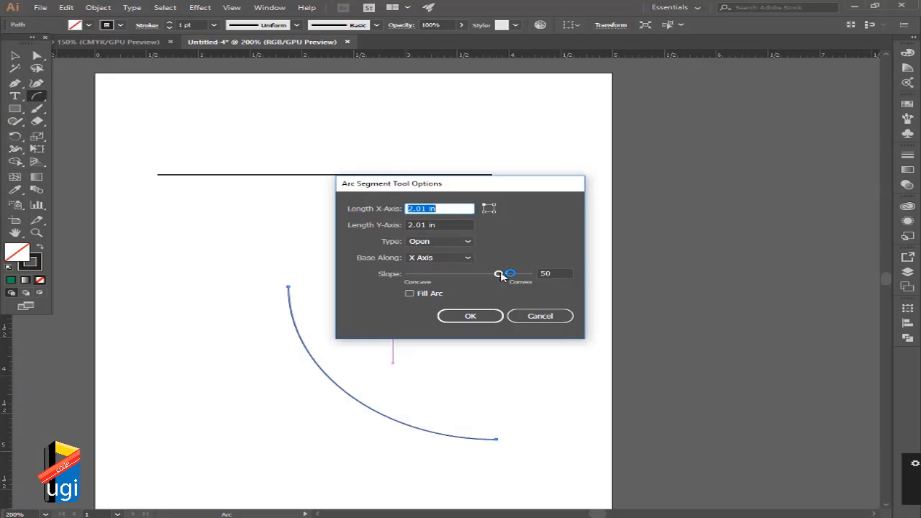
{"action": "left_click_drag", "start_coordinate": [499, 274], "coordinate": [448, 288]}
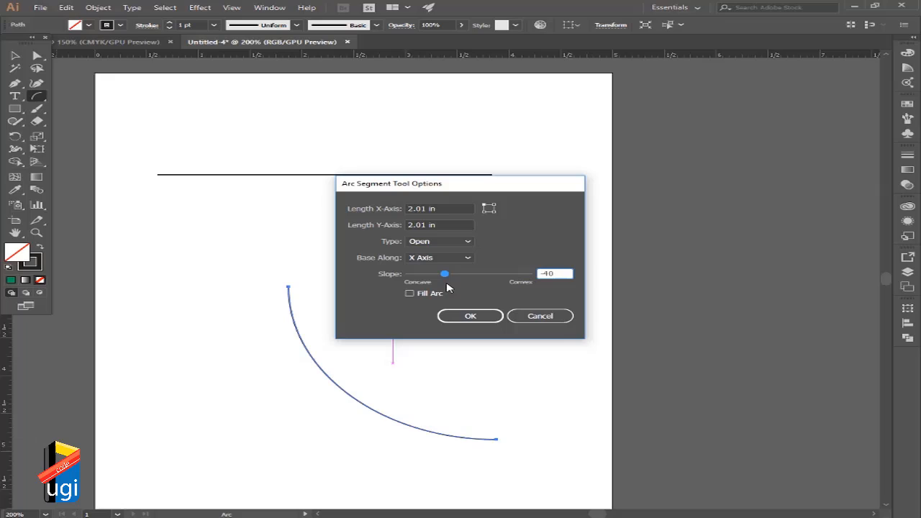
{"action": "left_click", "coordinate": [468, 242]}
{"action": "left_click", "coordinate": [451, 264]}
{"action": "left_click", "coordinate": [409, 293]}
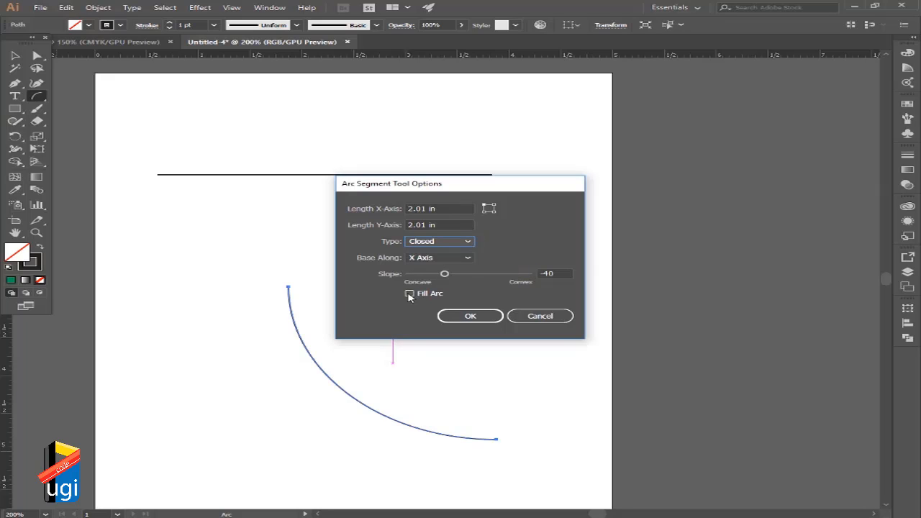
{"action": "left_click", "coordinate": [470, 316]}
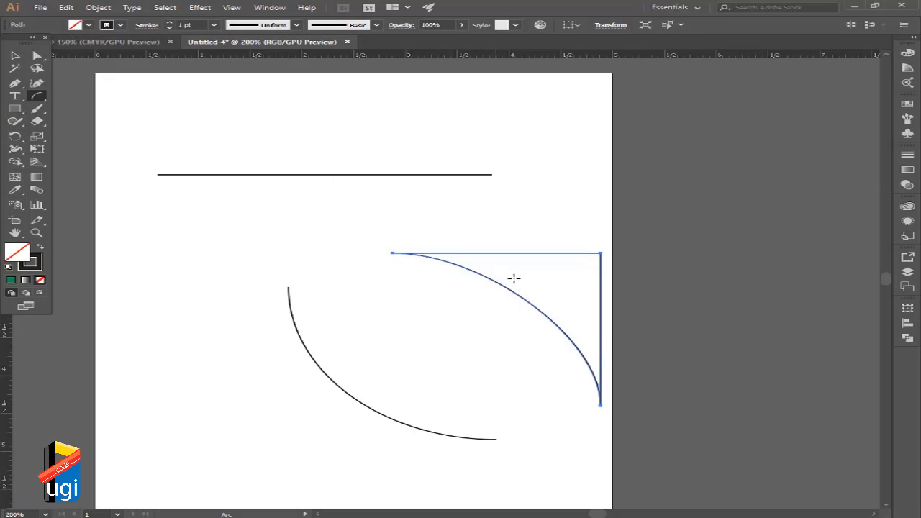
- Move the closed arc between the horizontal line and the open arc, and deselect it
{"action": "left_click", "coordinate": [15, 56]}
{"action": "left_click_drag", "start_coordinate": [536, 304], "coordinate": [414, 246]}
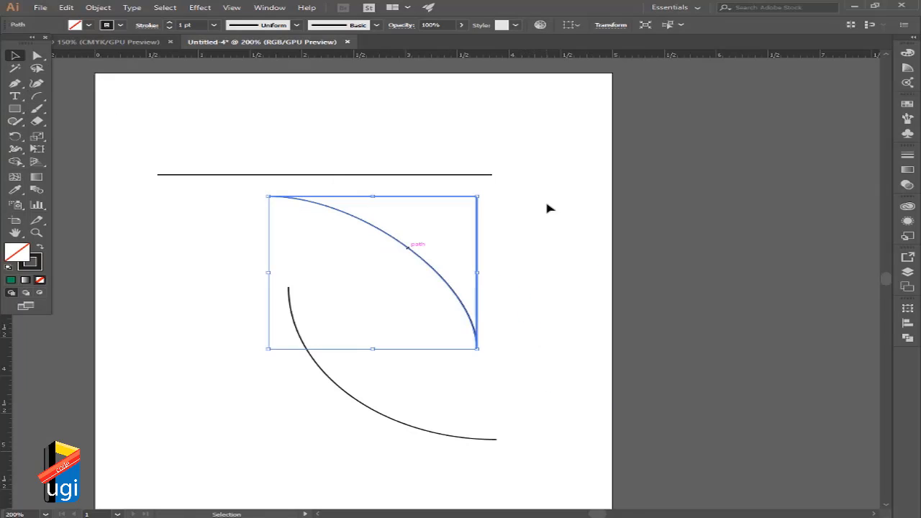
{"action": "left_click", "coordinate": [547, 208]}
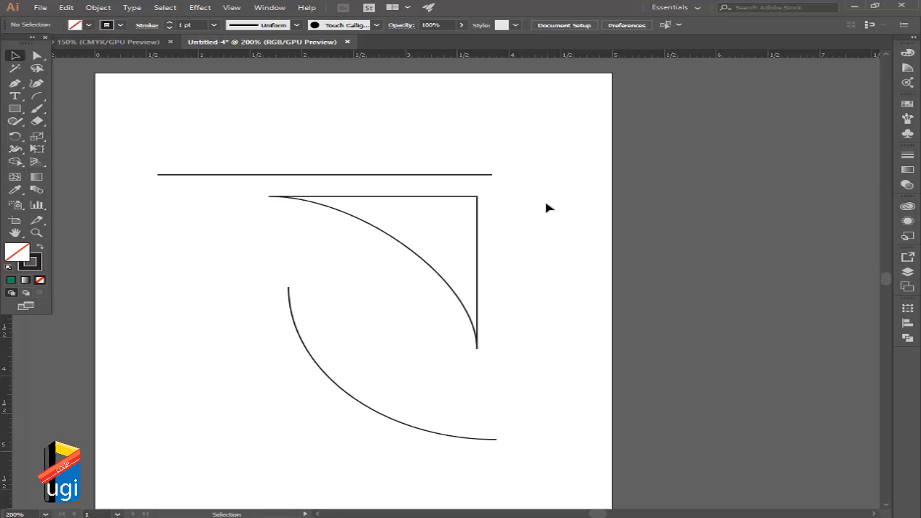
- Set the stroke to None and draw a spiral about 2.21 in wide and 2.77 in high over the closed arc
{"action": "left_click", "coordinate": [119, 25]}
{"action": "left_click", "coordinate": [7, 43]}
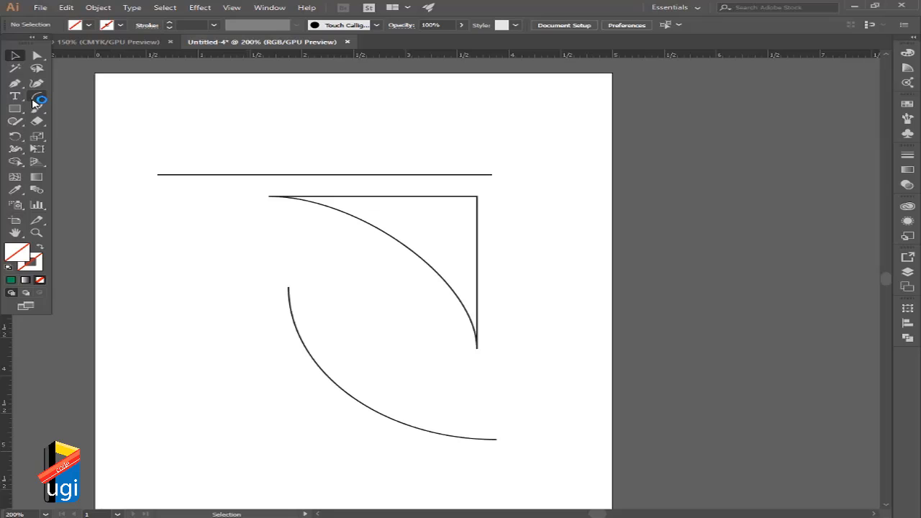
{"action": "left_click", "coordinate": [37, 98]}
{"action": "left_click", "coordinate": [42, 98]}
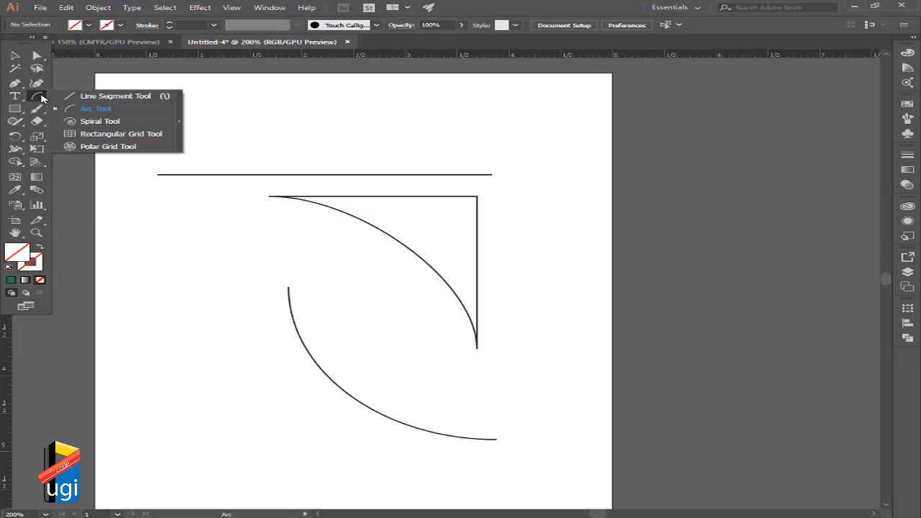
{"action": "left_click", "coordinate": [100, 121]}
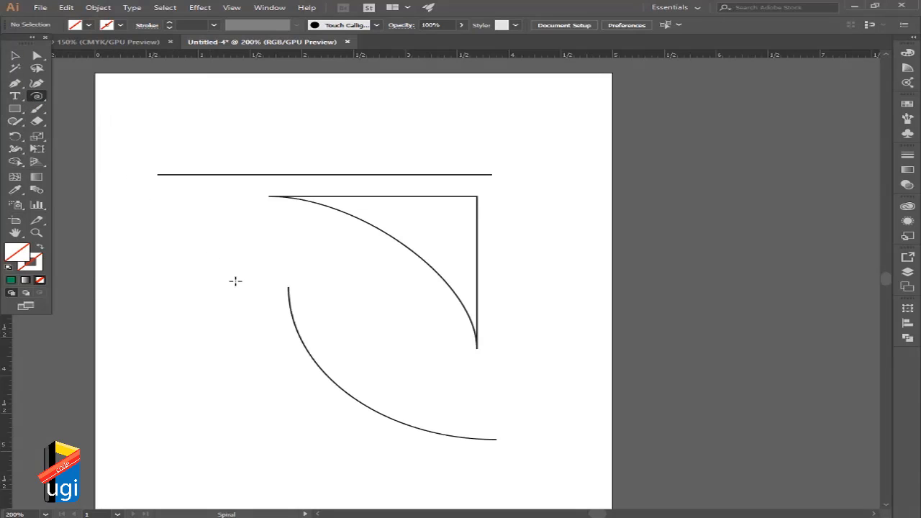
{"action": "left_click_drag", "start_coordinate": [184, 253], "coordinate": [189, 352]}
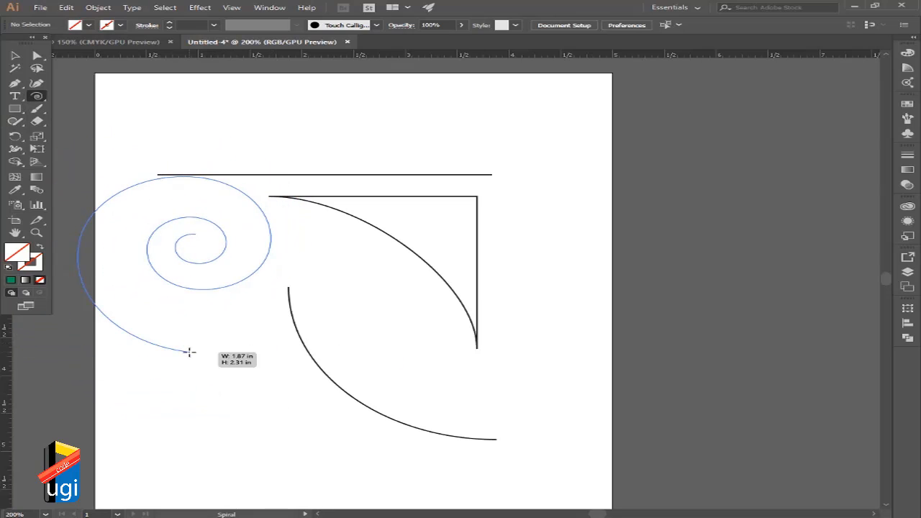
{"action": "left_click_drag", "start_coordinate": [189, 352], "coordinate": [214, 375]}
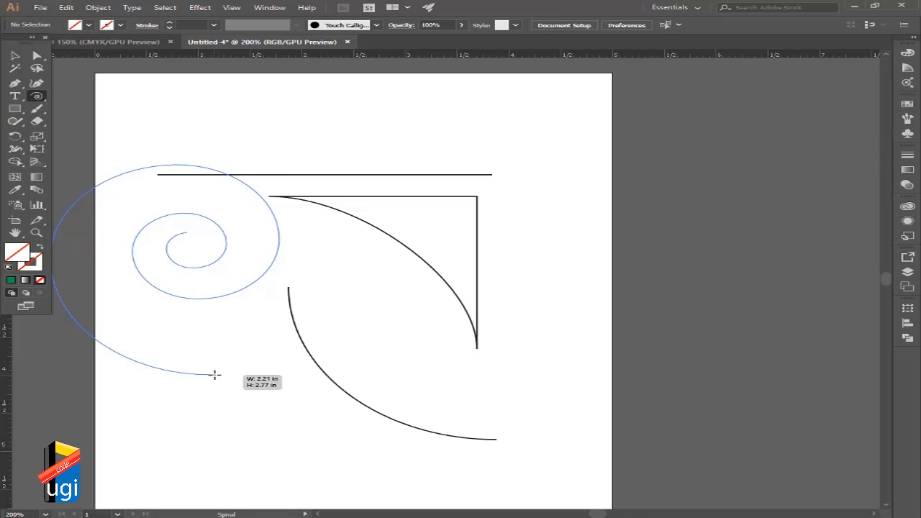
{"action": "left_click_drag", "start_coordinate": [214, 375], "coordinate": [515, 381]}
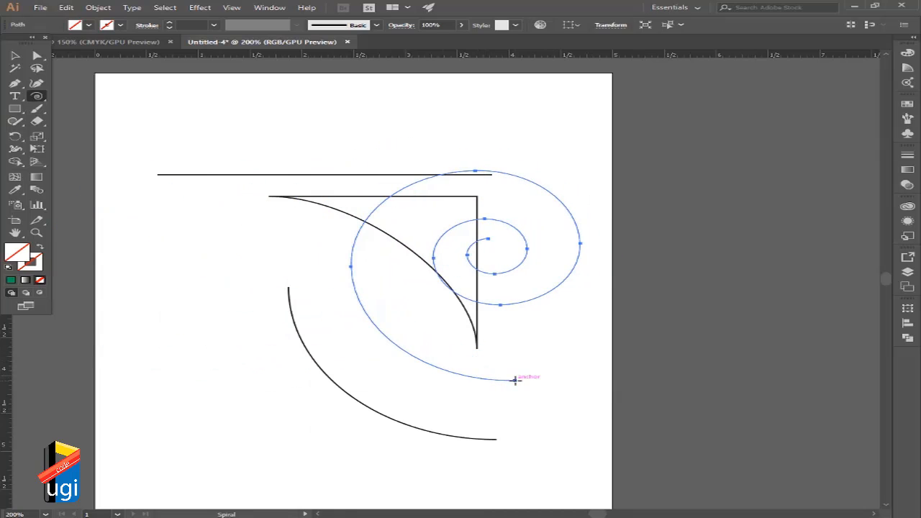
- Deselect the spiral and switch the artwork to Outline view
{"action": "left_click", "coordinate": [16, 56]}
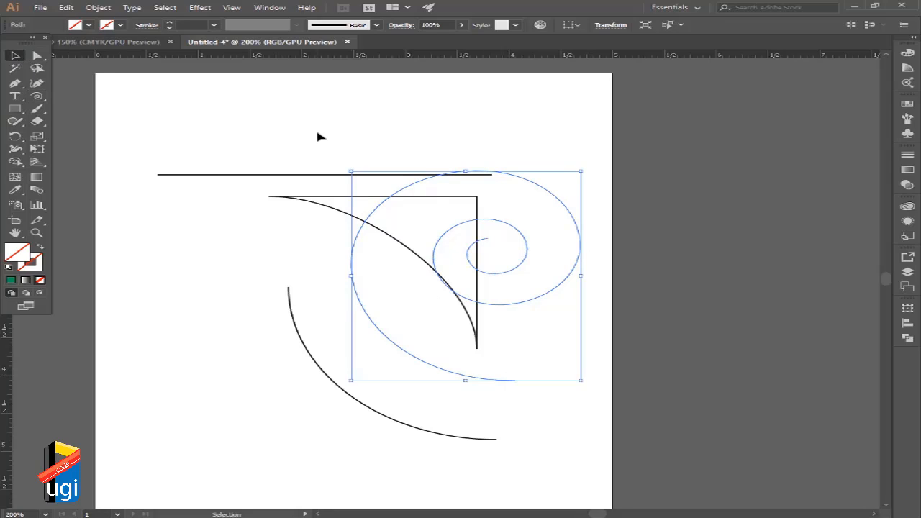
{"action": "key", "text": "Delete"}
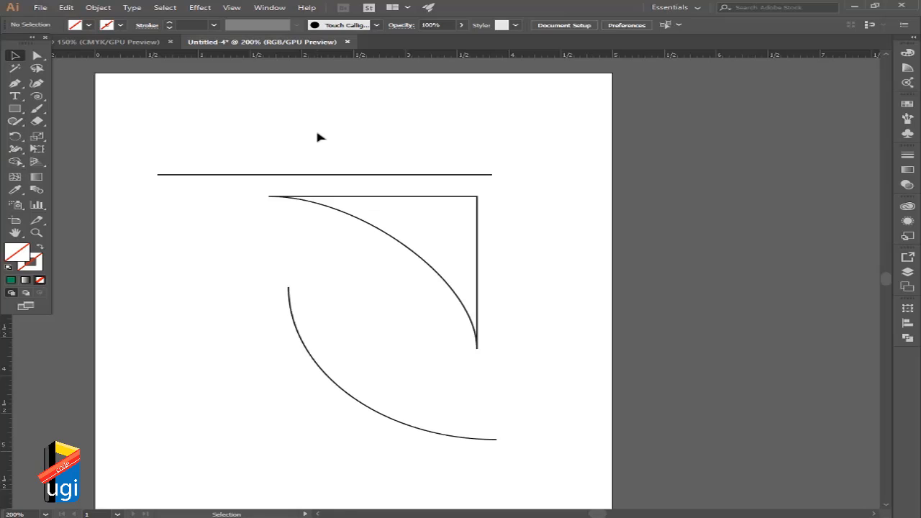
{"action": "key", "text": "ctrl+y"}
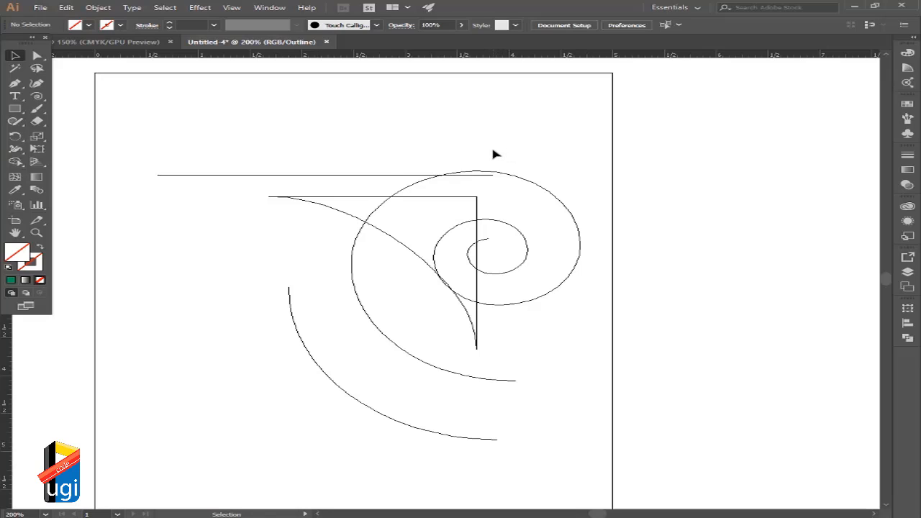
- Move the spiral so it overlaps the horizontal line and the closed arc's corner, and deselect it
{"action": "left_click_drag", "start_coordinate": [510, 174], "coordinate": [355, 101]}
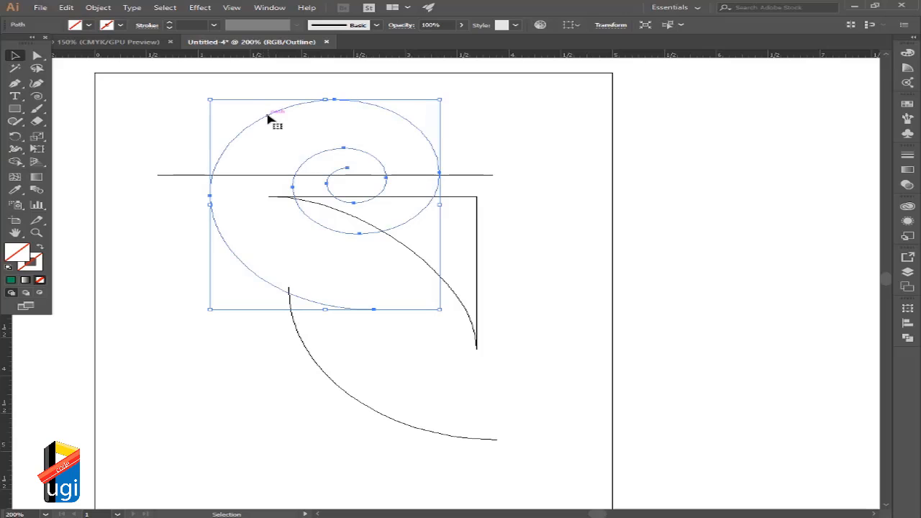
{"action": "left_click_drag", "start_coordinate": [269, 119], "coordinate": [403, 152]}
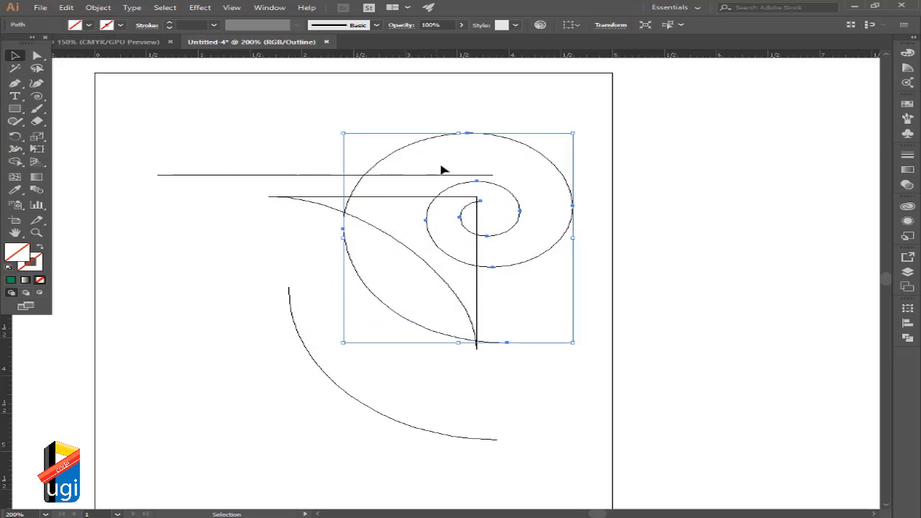
{"action": "left_click", "coordinate": [481, 105]}
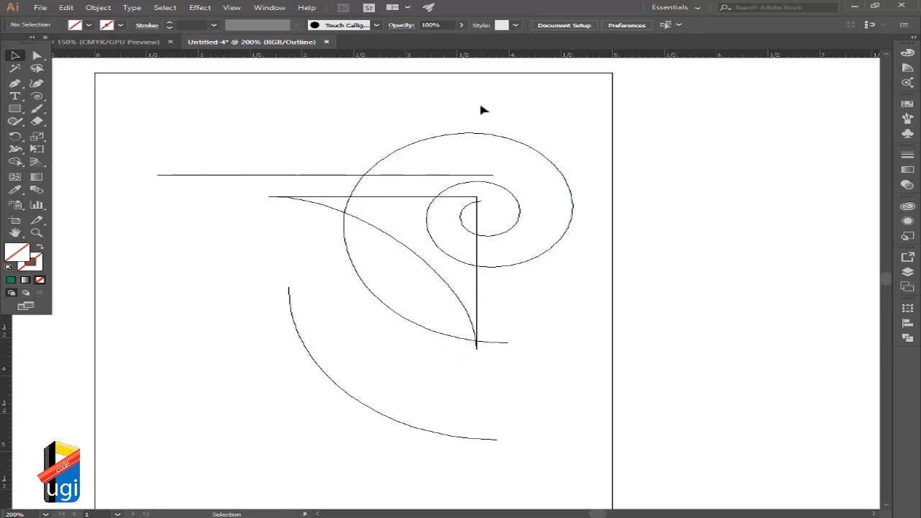
- Switch the artwork to Preview, select the strokeless spiral to reveal its path, and deselect it
{"action": "key", "text": "a"}
{"action": "key", "text": "ctrl+y"}
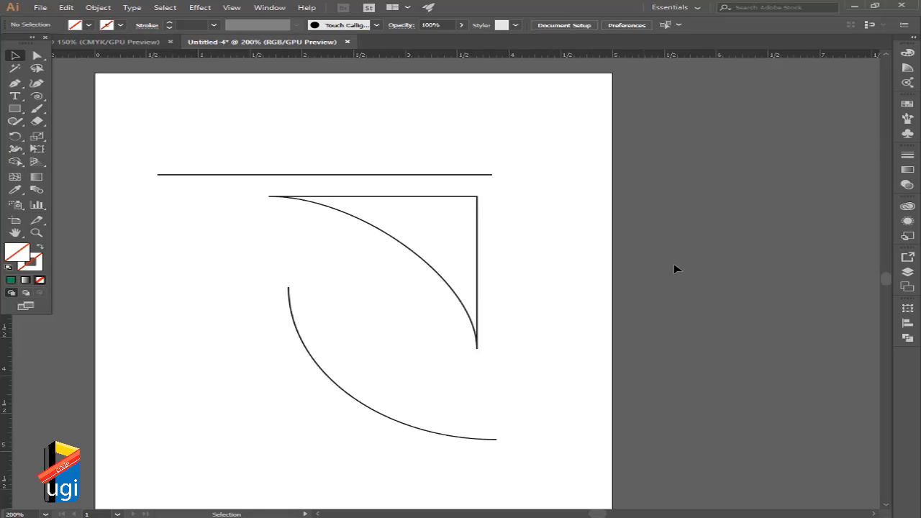
{"action": "mouse_move", "coordinate": [612, 282]}
{"action": "left_mouse_down"}
{"action": "mouse_move", "coordinate": [525, 280]}
{"action": "mouse_move", "coordinate": [498, 248]}
{"action": "left_mouse_up"}
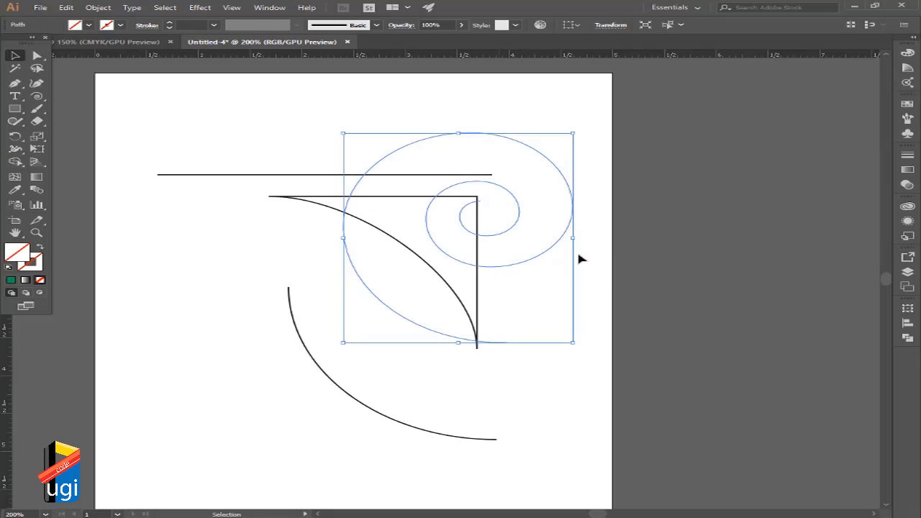
{"action": "left_click", "coordinate": [576, 282]}
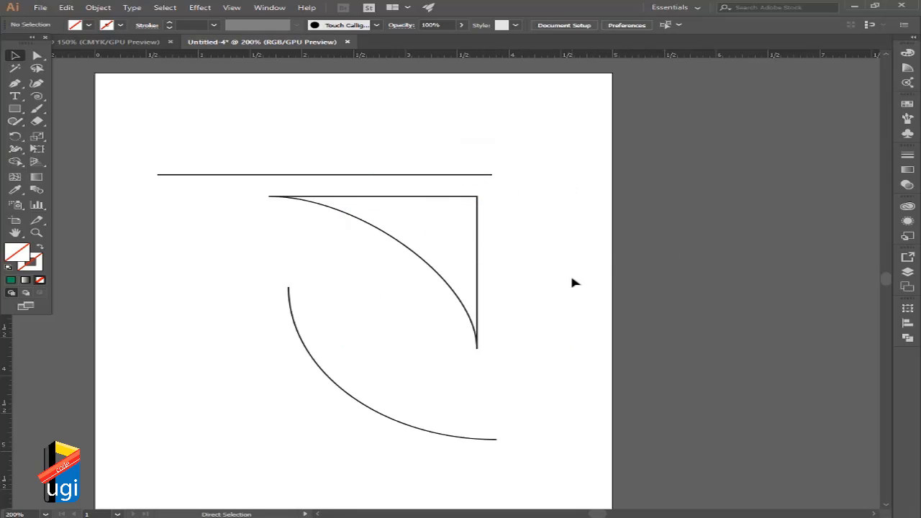
- In Outline view, give the spiral a black 0.75 pt stroke, deselect it and return the artwork to Preview
{"action": "key", "text": "ctrl+y"}
{"action": "left_click", "coordinate": [560, 247]}
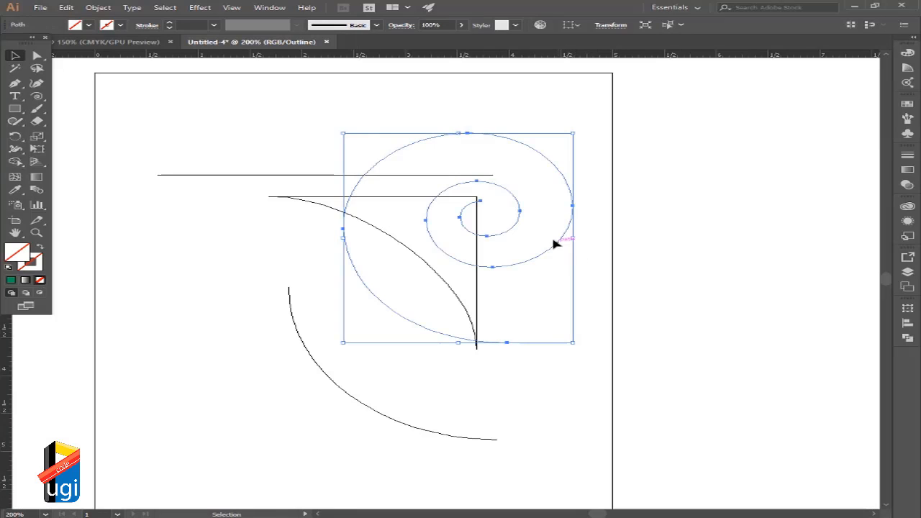
{"action": "left_click", "coordinate": [119, 26]}
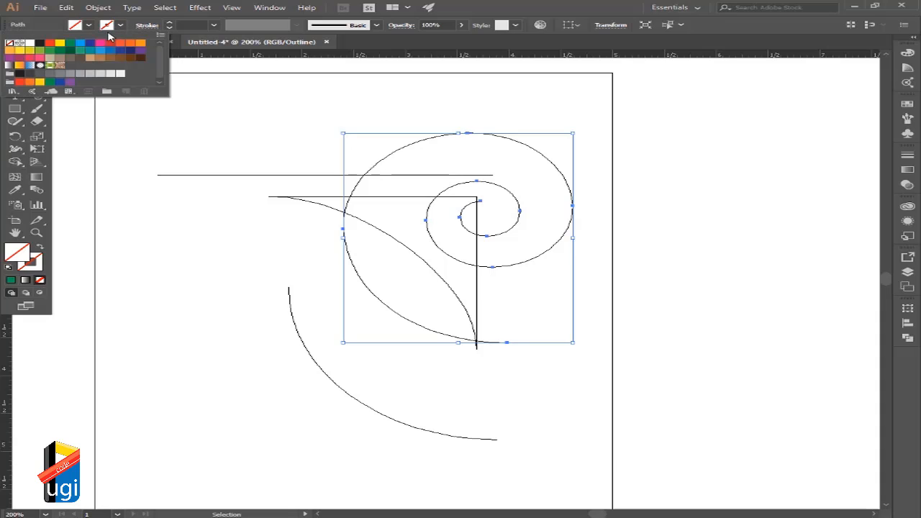
{"action": "left_click", "coordinate": [171, 22]}
{"action": "left_click", "coordinate": [170, 22]}
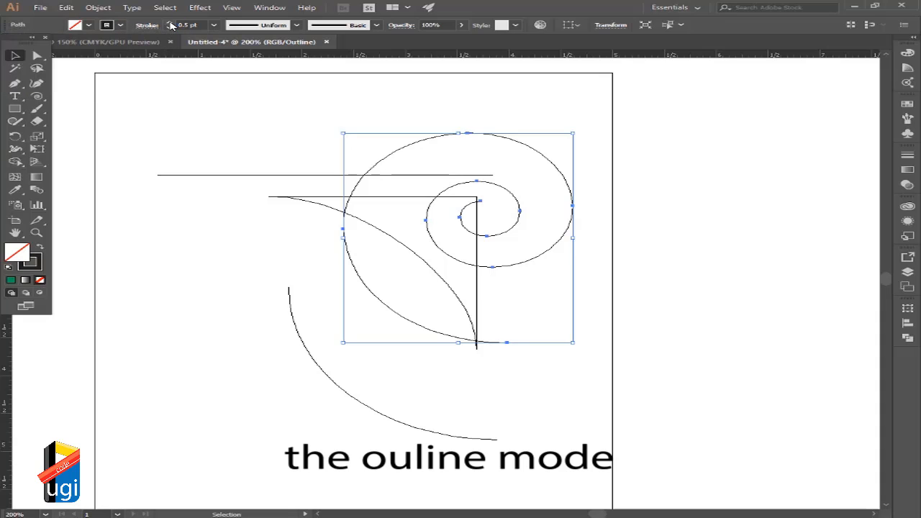
{"action": "left_click", "coordinate": [170, 23]}
{"action": "left_click", "coordinate": [310, 112]}
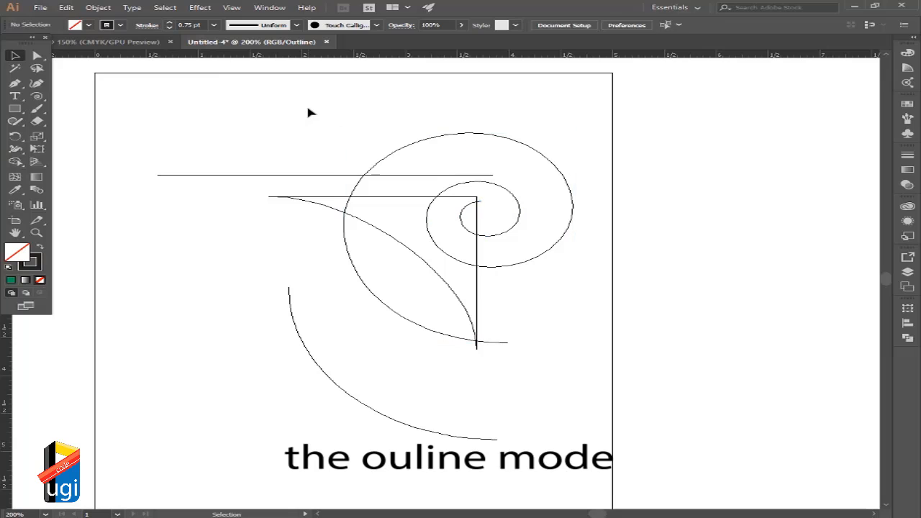
{"action": "key", "text": "ctrl+y"}
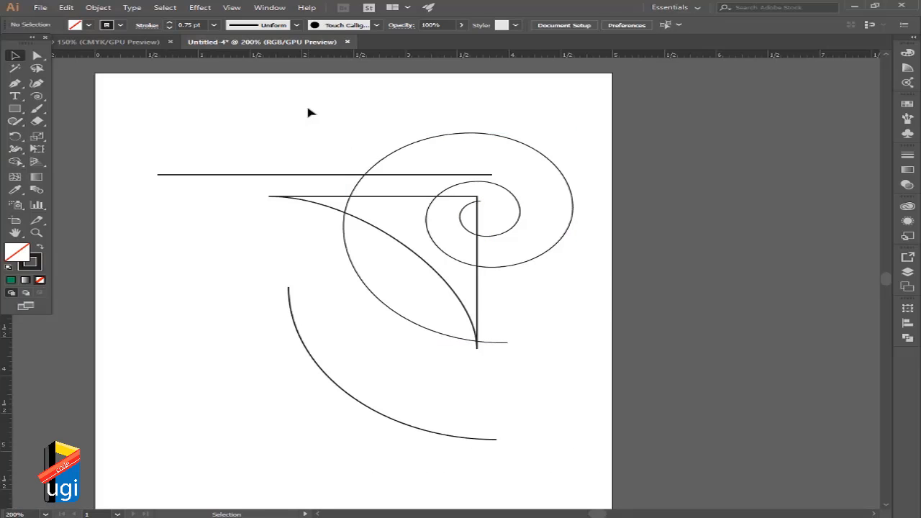
- Select the spiral, the horizontal line and both arcs, and delete them
{"action": "left_click", "coordinate": [468, 134]}
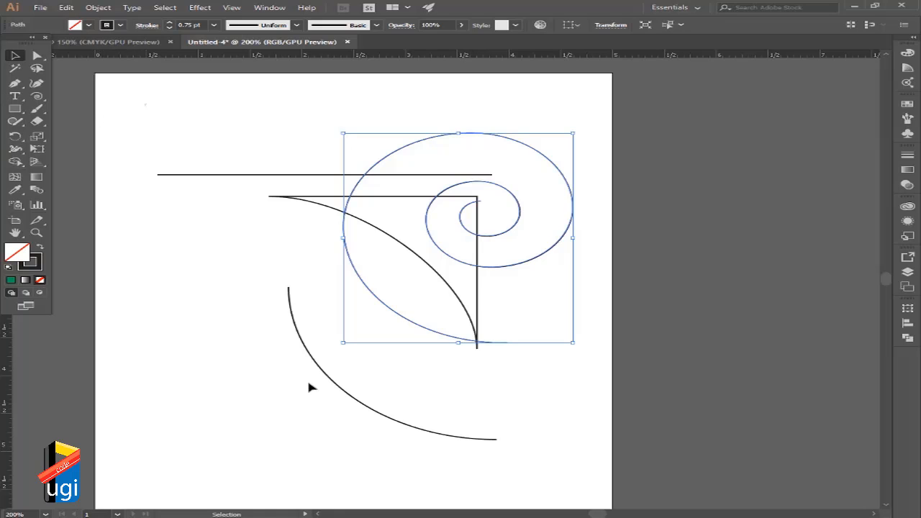
{"action": "left_click_drag", "start_coordinate": [310, 388], "coordinate": [594, 472]}
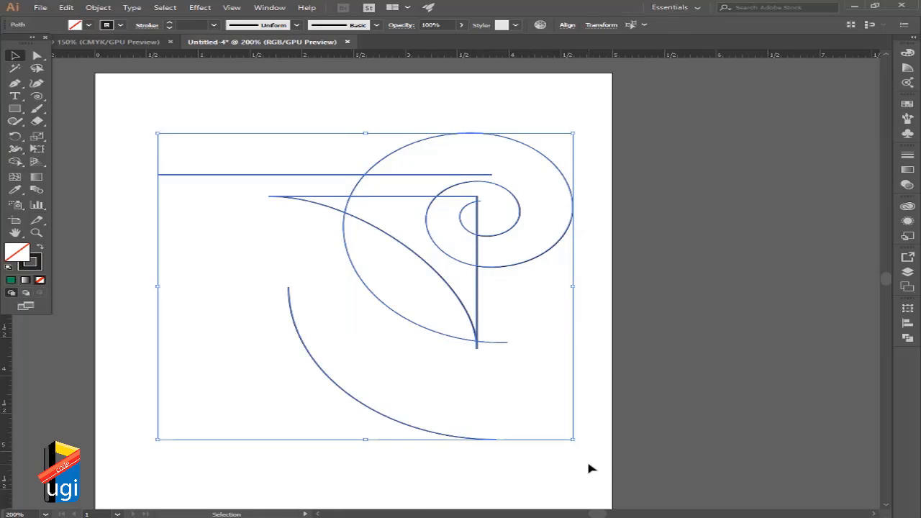
{"action": "key", "text": "Delete"}
- Draw a spiral near the middle of the artboard, adjusting its number of segments to give it more inner turns
{"action": "left_click", "coordinate": [37, 96]}
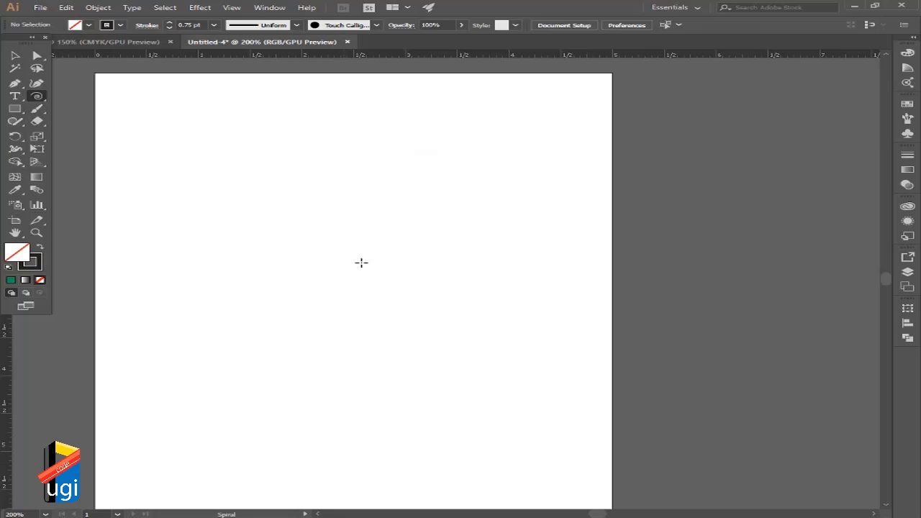
{"action": "left_click_drag", "start_coordinate": [344, 270], "coordinate": [477, 386]}
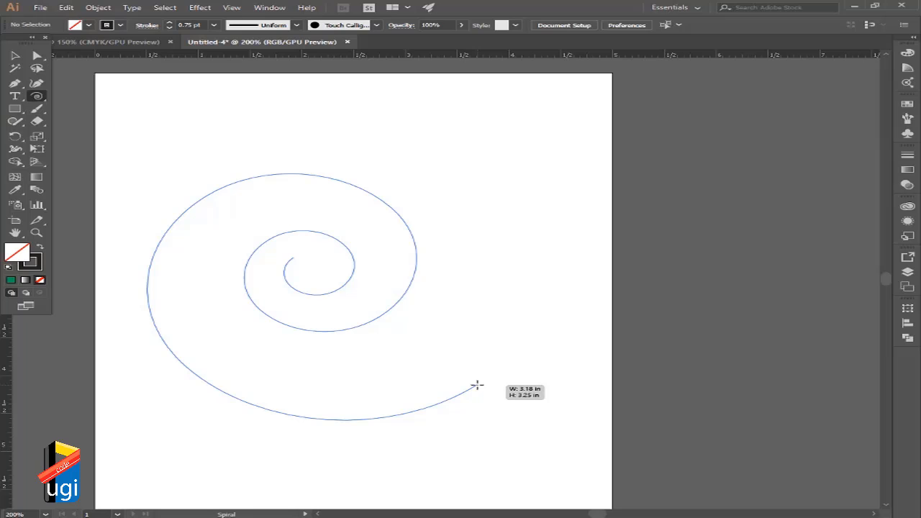
{"action": "left_click_drag", "start_coordinate": [478, 386], "coordinate": [514, 405]}
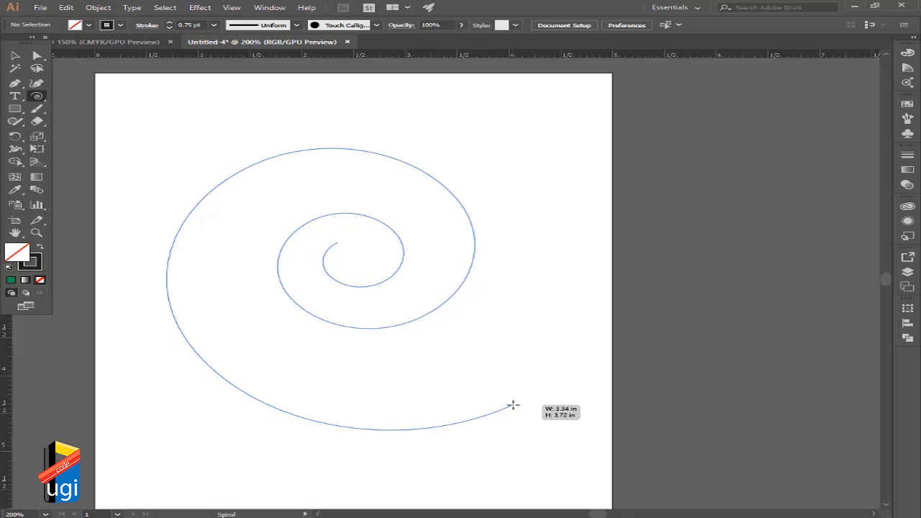
{"action": "key", "text": "Up"}
{"action": "key", "text": "Up"}
{"action": "key", "text": "Down"}
{"action": "key", "text": "Down"}
{"action": "key", "text": "Down"}
{"action": "key", "text": "Down"}
{"action": "key", "text": "Down"}
{"action": "key", "text": "Up"}
{"action": "key", "text": "Up"}
{"action": "left_click_drag", "start_coordinate": [513, 405], "coordinate": [512, 272]}
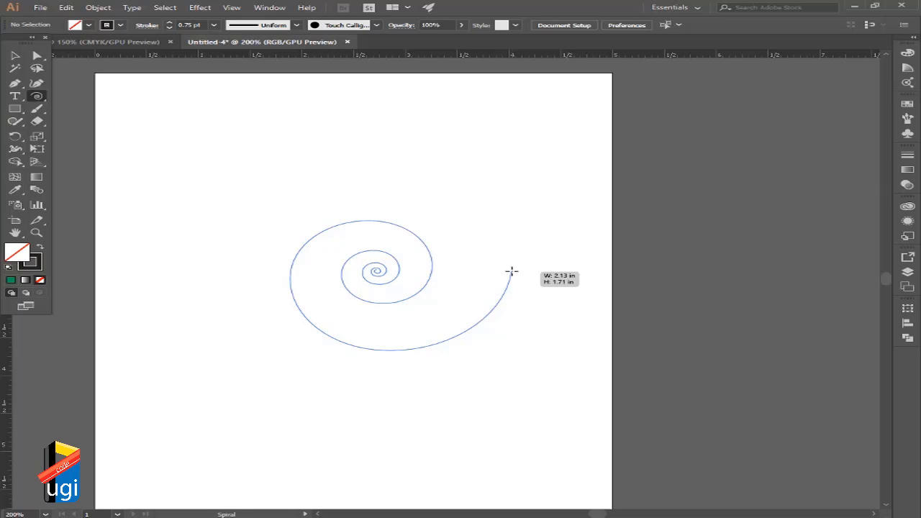
{"action": "left_click_drag", "start_coordinate": [511, 271], "coordinate": [411, 342]}
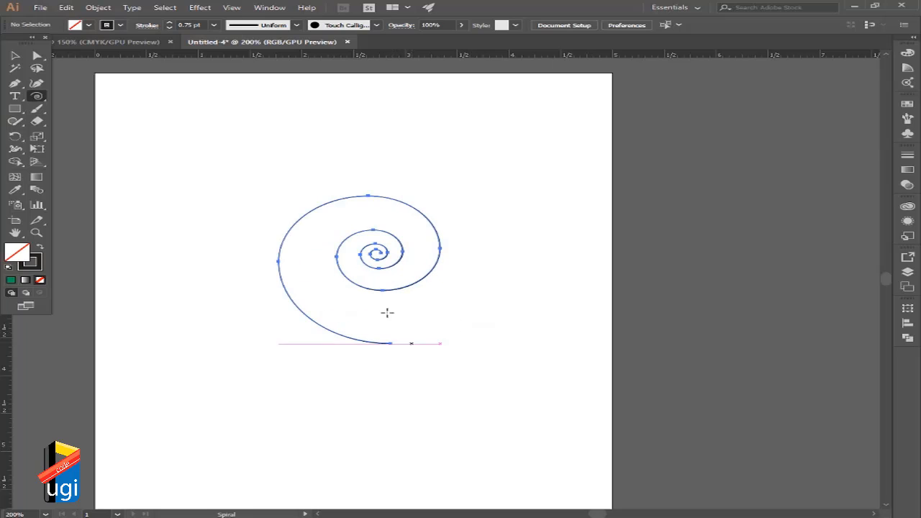
- Draw a rectangular grid about 3.28 in square over the spiral, with seven columns and six rows
{"action": "left_click_drag", "start_coordinate": [39, 103], "coordinate": [124, 138]}
{"action": "left_click_drag", "start_coordinate": [227, 111], "coordinate": [528, 212]}
{"action": "key", "text": "Up"}
{"action": "key", "text": "Up"}
{"action": "key", "text": "Up"}
{"action": "key", "text": "Up"}
{"action": "key", "text": "Down"}
{"action": "key", "text": "Down"}
{"action": "key", "text": "Down"}
{"action": "key", "text": "Down"}
{"action": "key", "text": "Left"}
{"action": "key", "text": "Left"}
{"action": "key", "text": "Left"}
{"action": "key", "text": "Right"}
{"action": "key", "text": "Right"}
{"action": "key", "text": "Right"}
{"action": "key", "text": "Right"}
{"action": "left_click_drag", "start_coordinate": [455, 190], "coordinate": [521, 264]}
{"action": "key", "text": "alt"}
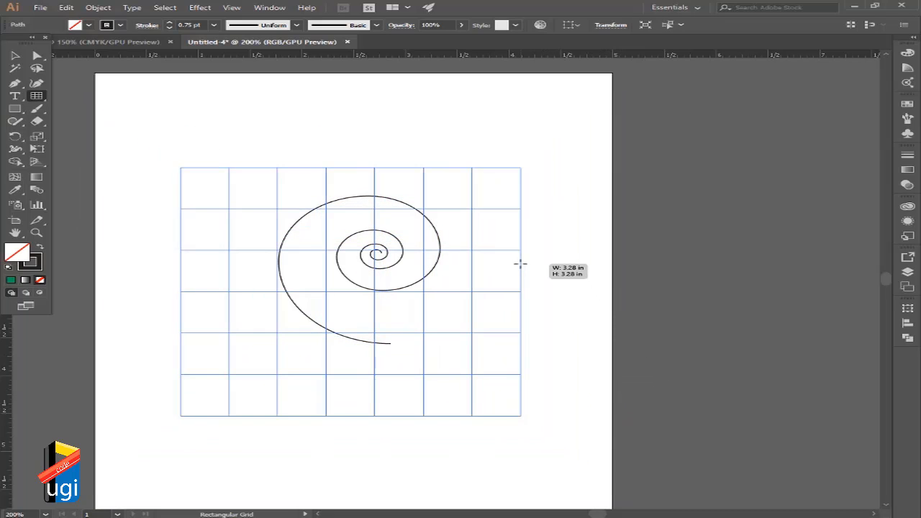
{"action": "left_click_drag", "start_coordinate": [521, 265], "coordinate": [520, 264]}
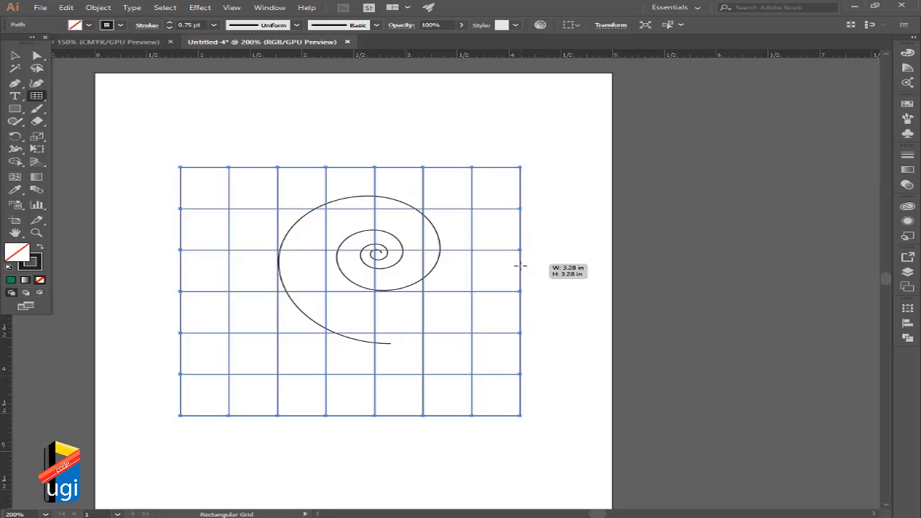
- Draw a polar grid about 1.14 in wide and 0.96 in high across the rectangular grid's lower edge, with ten radial dividers and fewer rings
{"action": "left_click", "coordinate": [44, 98]}
{"action": "left_click", "coordinate": [108, 146]}
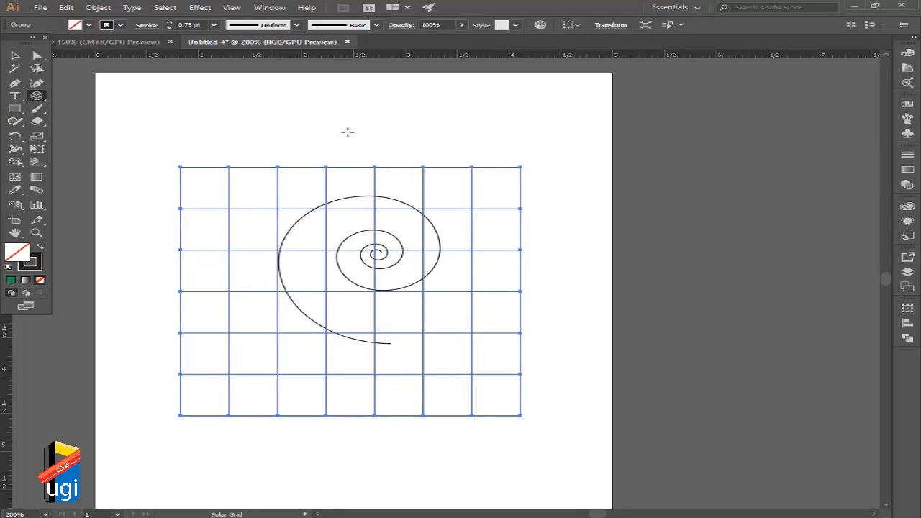
{"action": "left_click_drag", "start_coordinate": [353, 131], "coordinate": [476, 472]}
{"action": "key", "text": "shift+alt"}
{"action": "key", "text": "Up"}
{"action": "key", "text": "Up"}
{"action": "key", "text": "Up"}
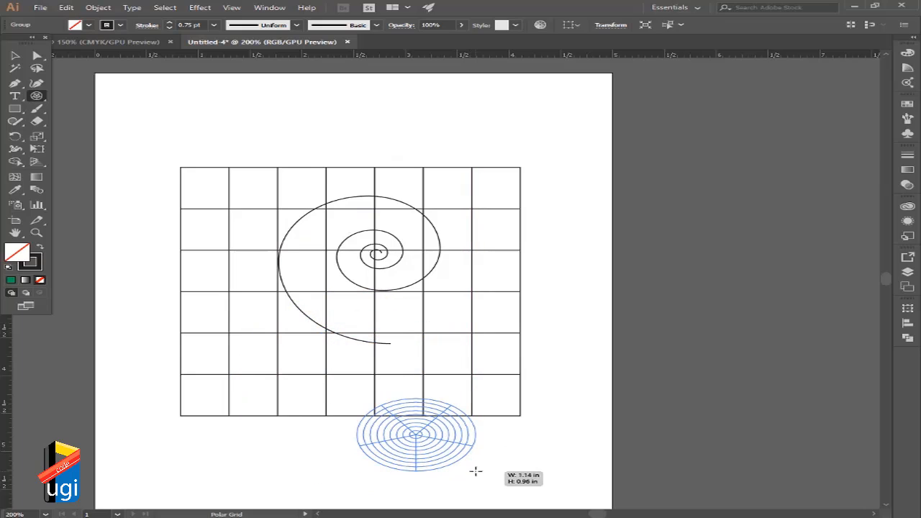
{"action": "key", "text": "Down"}
{"action": "key", "text": "Down"}
{"action": "key", "text": "Down"}
{"action": "key", "text": "Right"}
{"action": "key", "text": "Right"}
{"action": "key", "text": "Right"}
{"action": "key", "text": "Right"}
{"action": "left_click_drag", "start_coordinate": [476, 472], "coordinate": [476, 472]}
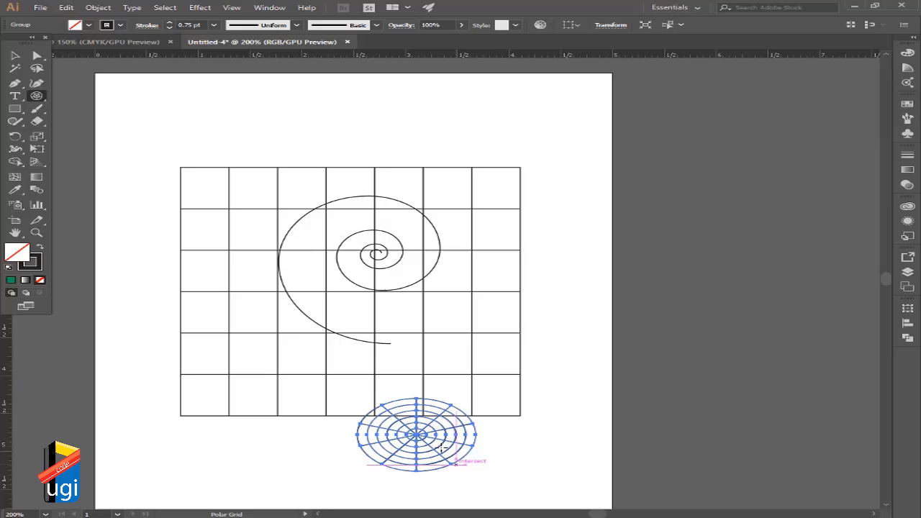
- Select the spiral, the rectangular grid and the polar grid, and delete them
{"action": "left_click", "coordinate": [14, 55]}
{"action": "left_click_drag", "start_coordinate": [153, 116], "coordinate": [565, 499]}
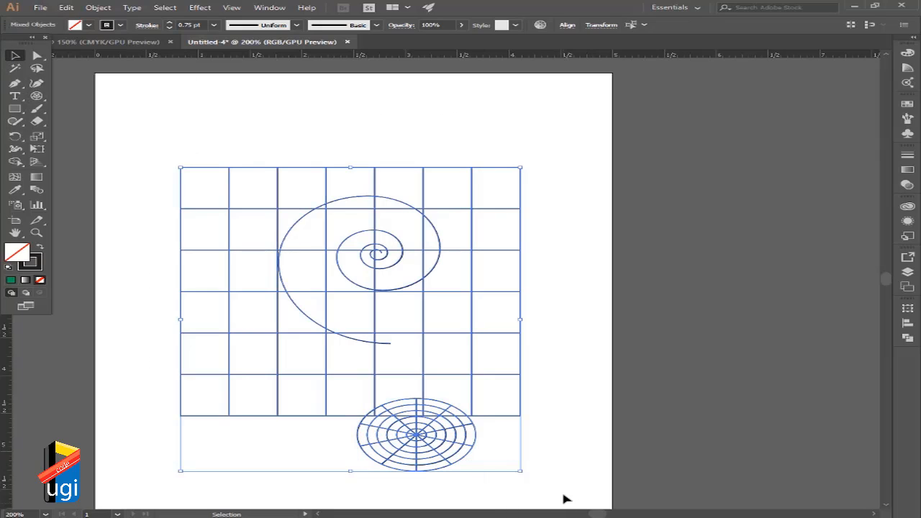
{"action": "key", "text": "Delete"}
- Draw a rectangle about 1.96 in square in the upper middle of the artboard
{"action": "left_click", "coordinate": [15, 108]}
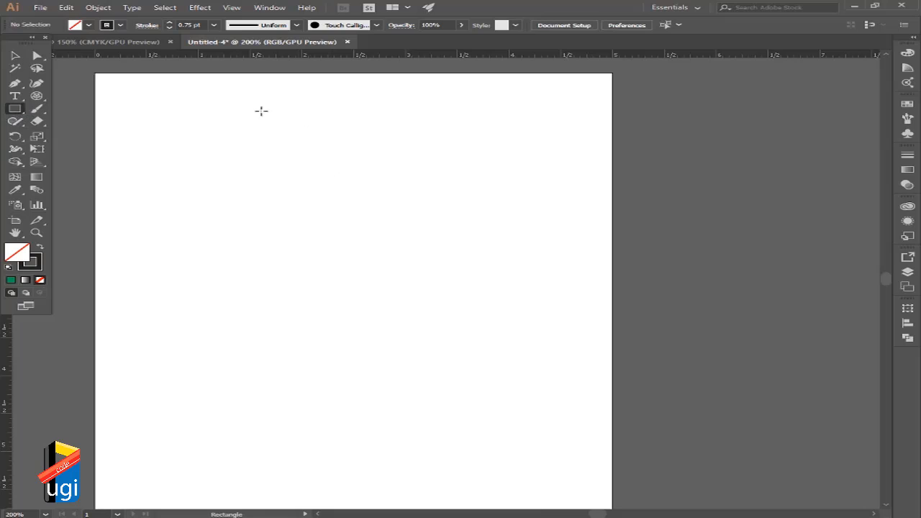
{"action": "mouse_move", "coordinate": [252, 111]}
{"action": "left_mouse_down"}
{"action": "mouse_move", "coordinate": [498, 226]}
{"action": "mouse_move", "coordinate": [569, 226]}
{"action": "mouse_move", "coordinate": [551, 223]}
{"action": "mouse_move", "coordinate": [549, 257]}
{"action": "mouse_move", "coordinate": [434, 207]}
{"action": "mouse_move", "coordinate": [551, 301]}
{"action": "mouse_move", "coordinate": [288, 111]}
{"action": "mouse_move", "coordinate": [352, 155]}
{"action": "left_mouse_up"}
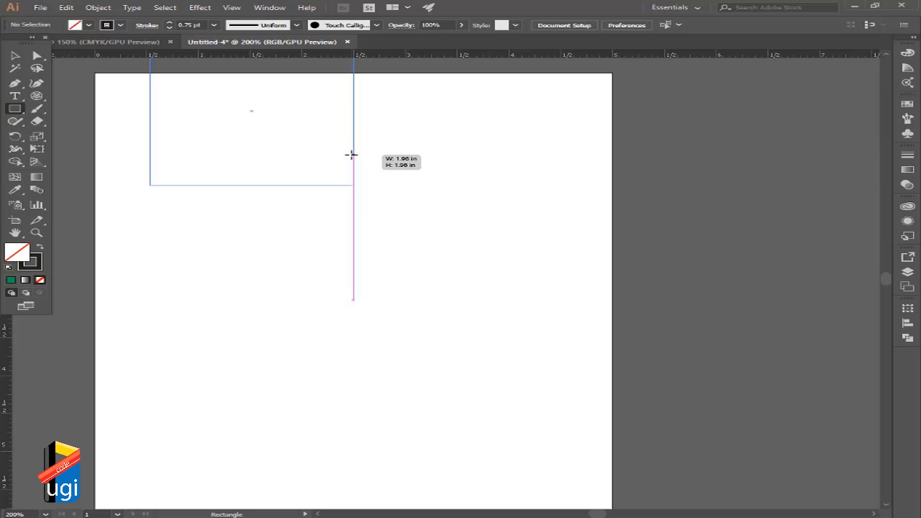
{"action": "left_click_drag", "start_coordinate": [352, 155], "coordinate": [425, 271]}
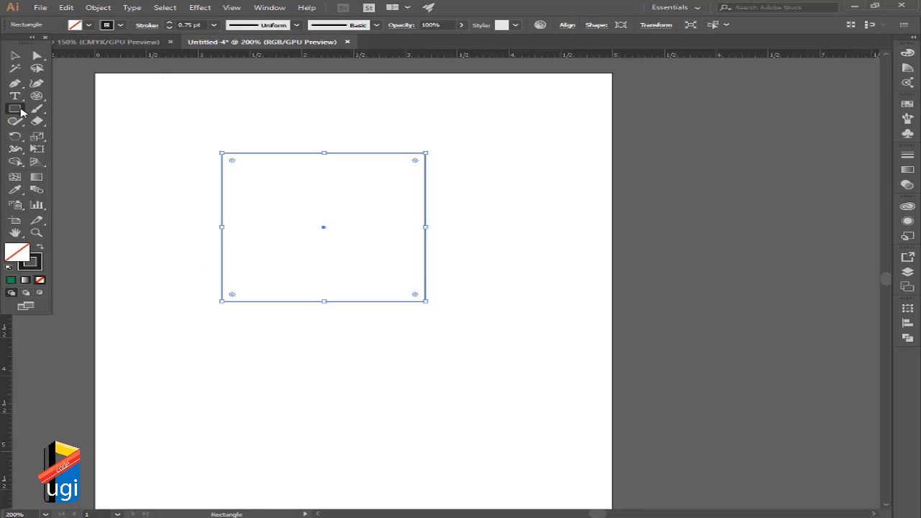
- Draw a wide rounded rectangle from its centre below the square, adjusting the corner radius to slightly rounded corners
{"action": "left_click_drag", "start_coordinate": [18, 111], "coordinate": [72, 122]}
{"action": "mouse_move", "coordinate": [271, 369]}
{"action": "left_mouse_down"}
{"action": "mouse_move", "coordinate": [433, 465]}
{"action": "mouse_move", "coordinate": [434, 444]}
{"action": "mouse_move", "coordinate": [396, 407]}
{"action": "left_mouse_up"}
{"action": "key", "text": "Up"}
{"action": "key", "text": "Up"}
{"action": "key", "text": "Up"}
{"action": "key", "text": "Up"}
{"action": "key", "text": "Up"}
{"action": "key", "text": "Up"}
{"action": "key", "text": "Down"}
{"action": "key", "text": "Down"}
{"action": "key", "text": "Down"}
{"action": "key", "text": "Down"}
{"action": "key", "text": "Down"}
{"action": "key", "text": "Down"}
{"action": "key", "text": "Down"}
{"action": "key", "text": "Down"}
{"action": "key", "text": "Down"}
{"action": "key", "text": "Down"}
{"action": "key", "text": "Right"}
{"action": "key", "text": "Left"}
{"action": "key", "text": "Up"}
{"action": "key", "text": "alt"}
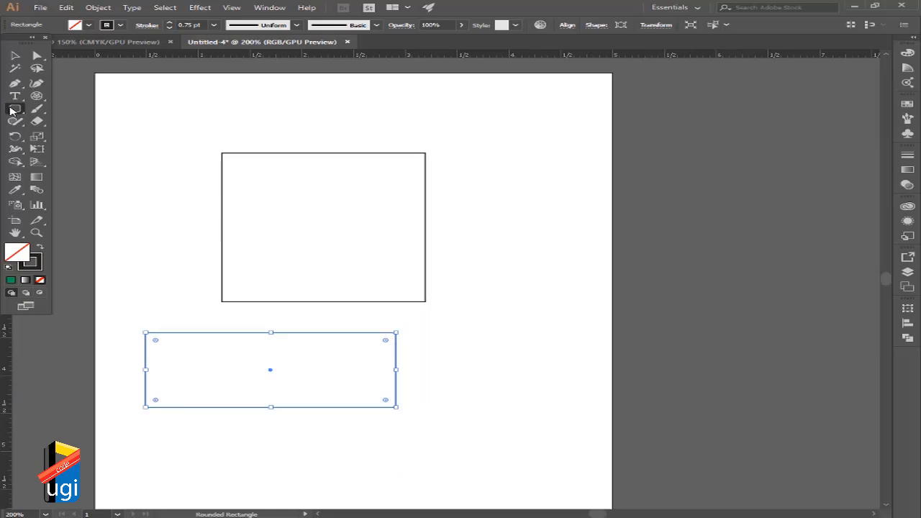
- Draw an eight-sided polygon overlapping the square's right side
{"action": "left_click_drag", "start_coordinate": [10, 110], "coordinate": [85, 149]}
{"action": "left_click_drag", "start_coordinate": [477, 209], "coordinate": [543, 263]}
{"action": "key", "text": "Up"}
{"action": "key", "text": "Up"}
{"action": "key", "text": "Up"}
{"action": "key", "text": "Up"}
{"action": "key", "text": "Down"}
{"action": "key", "text": "Down"}
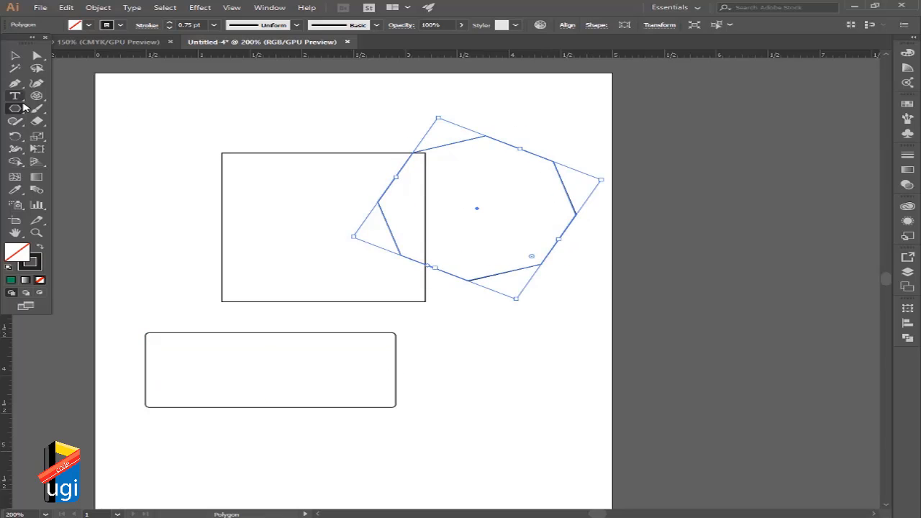
- Draw a large upright seven-pointed star overlapping the square and the polygon
{"action": "left_click_drag", "start_coordinate": [15, 109], "coordinate": [81, 160]}
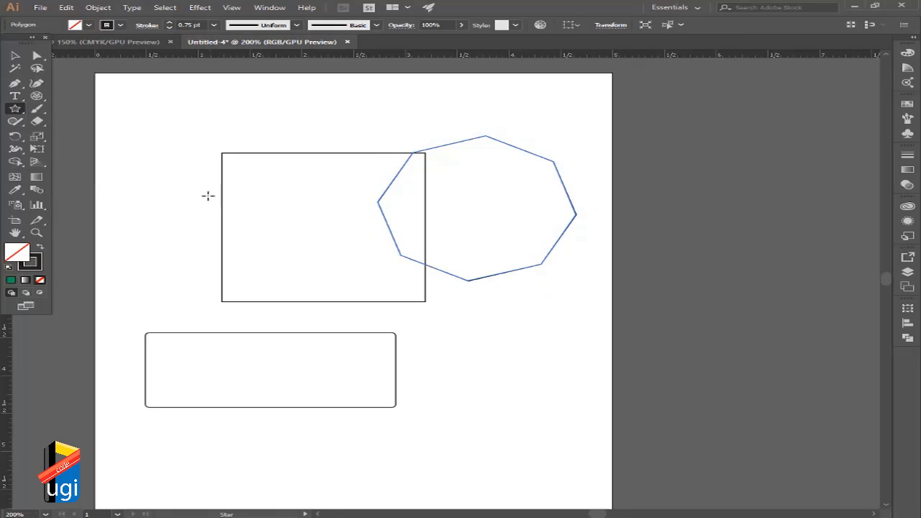
{"action": "left_click_drag", "start_coordinate": [206, 195], "coordinate": [280, 273]}
{"action": "key", "text": "Up"}
{"action": "key", "text": "Up"}
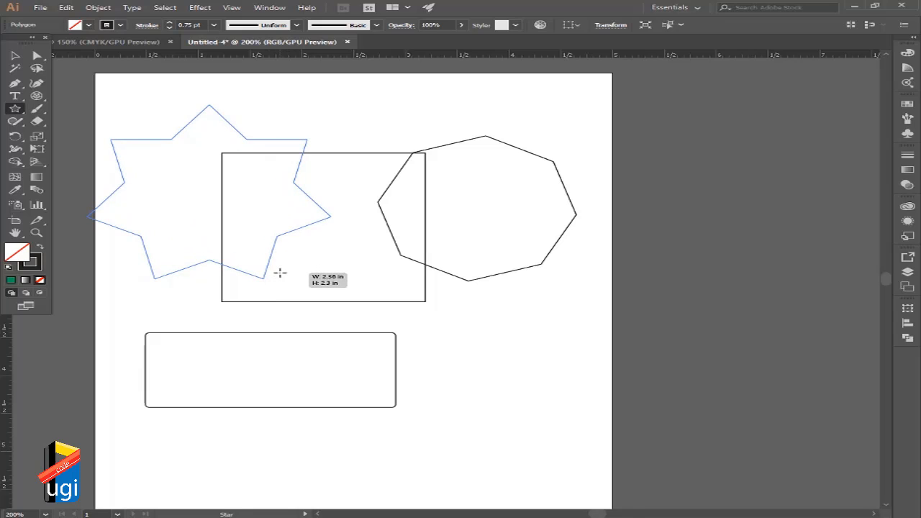
{"action": "mouse_move", "coordinate": [280, 273]}
{"action": "left_mouse_down"}
{"action": "mouse_move", "coordinate": [349, 297]}
{"action": "mouse_move", "coordinate": [319, 257]}
{"action": "mouse_move", "coordinate": [362, 319]}
{"action": "left_mouse_up"}
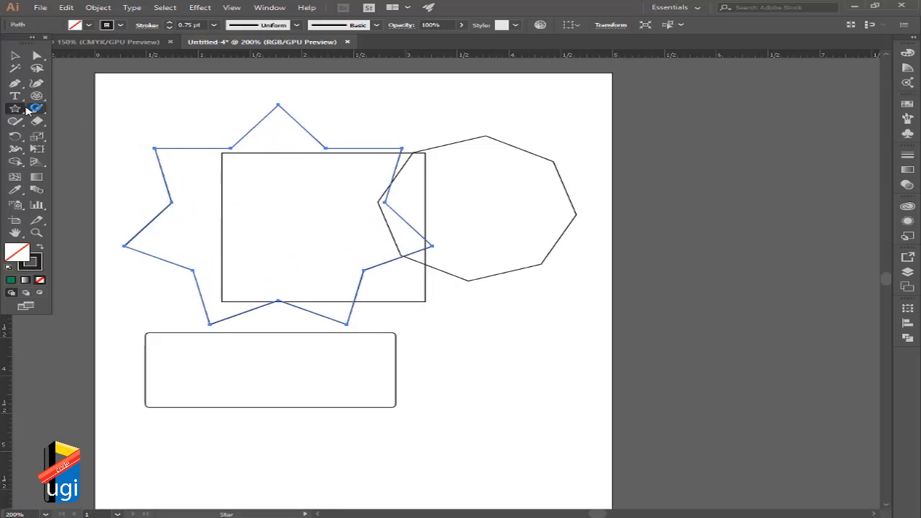
- Draw a lens flare about 3.11 in across below the polygon, overlapping the rounded rectangle's end
{"action": "left_click_drag", "start_coordinate": [15, 108], "coordinate": [78, 171]}
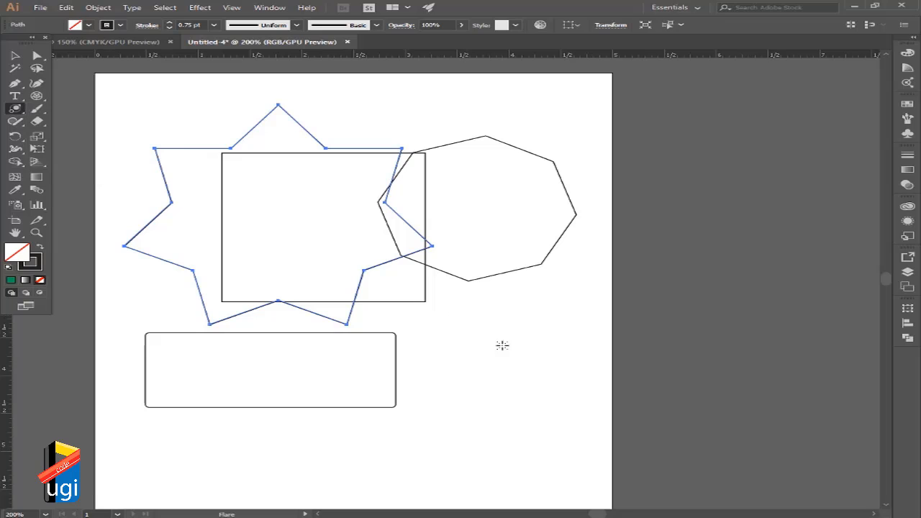
{"action": "left_click_drag", "start_coordinate": [464, 336], "coordinate": [475, 364]}
{"action": "left_click", "coordinate": [415, 333]}
- Select the star, the polygon, both rectangles and the flare together
{"action": "left_click", "coordinate": [10, 57]}
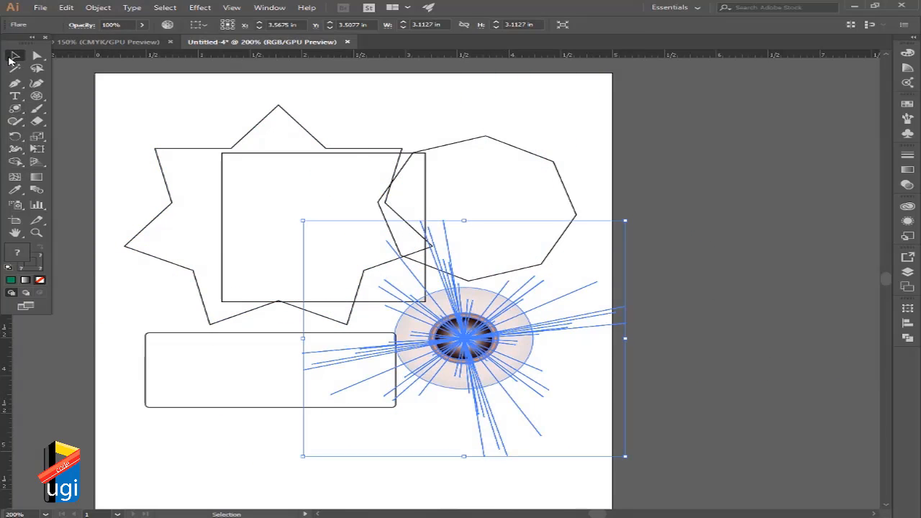
{"action": "left_click_drag", "start_coordinate": [175, 106], "coordinate": [671, 478]}
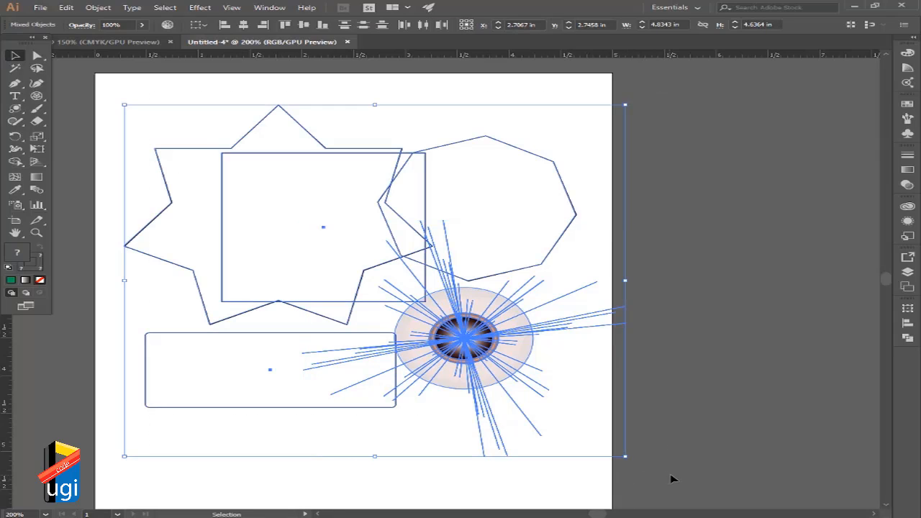